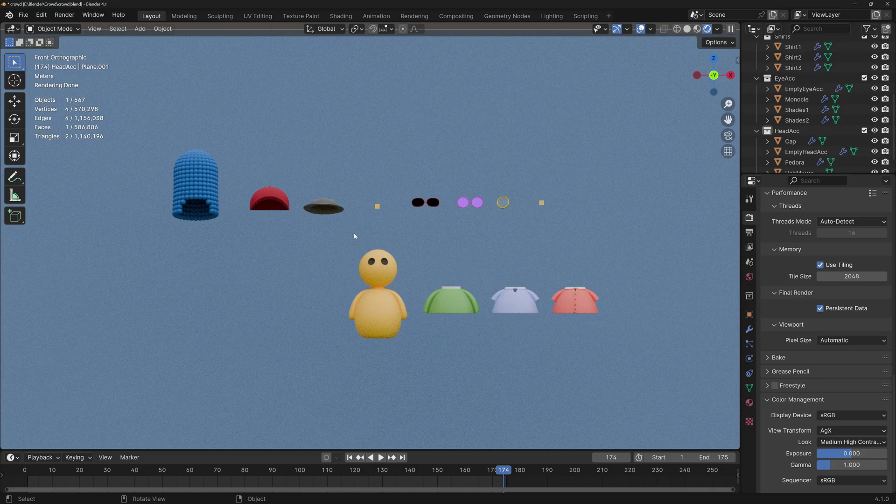
Snap the 3D cursor to the origin of the Meeple character
click(203, 215)
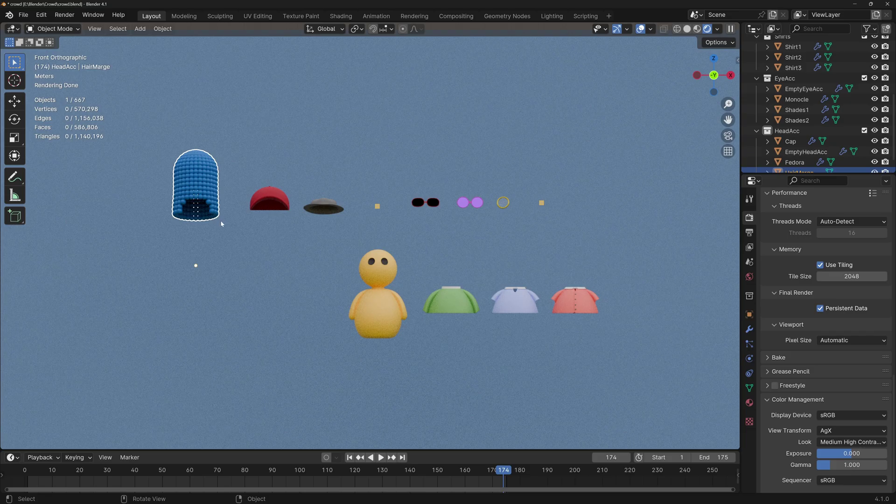
click(379, 317)
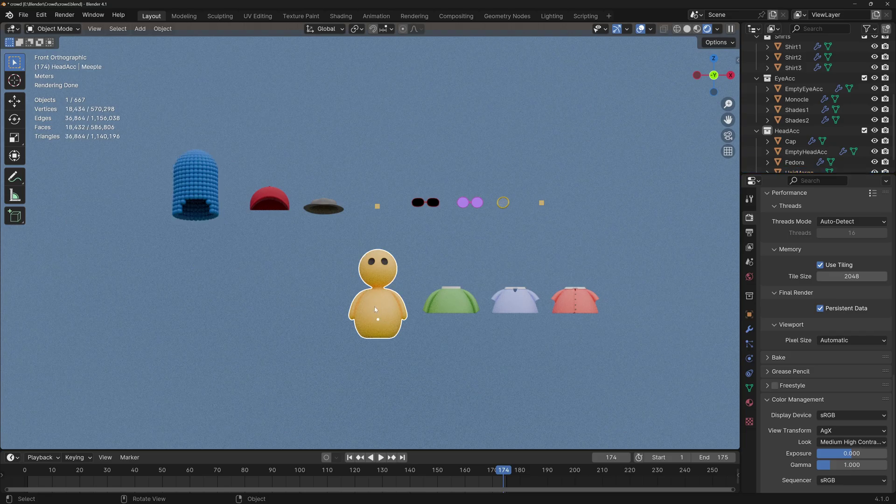
click(276, 204)
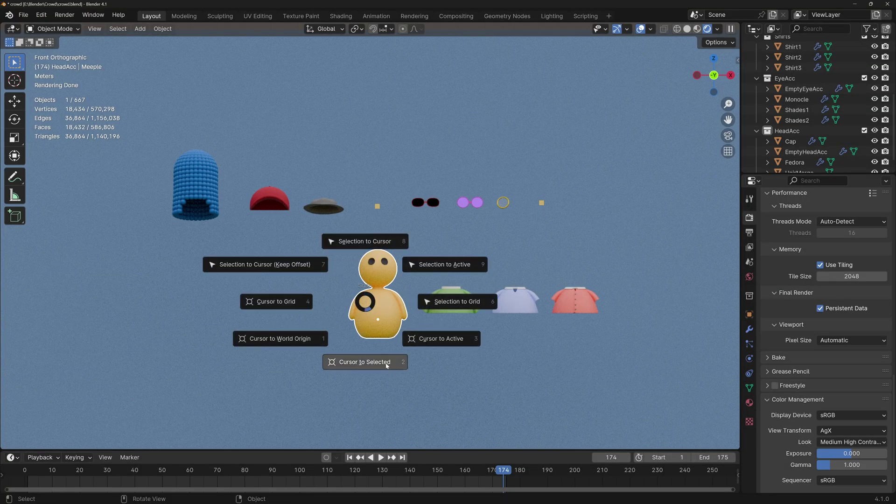
click(386, 364)
Snap the Cap to the 3D cursor so it sits on the Meeple's head
click(270, 203)
key(shift+s)
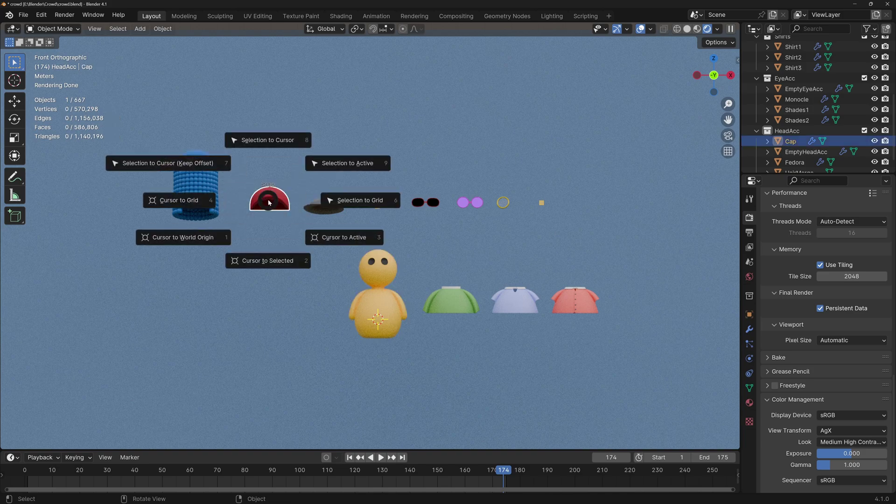
click(281, 140)
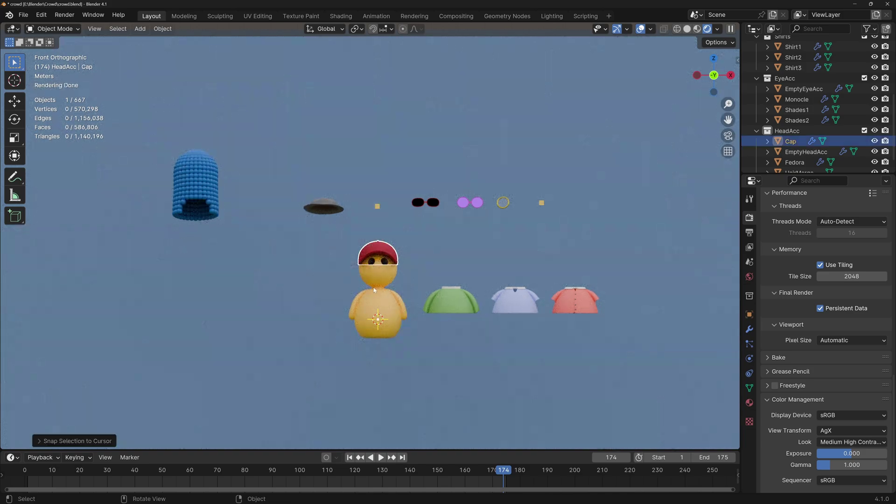
Move the Cap back to its place in the accessory row between HairMarge and the Fedora
click(376, 319)
mouse_move(376, 320)
middle_down()
mouse_move(484, 299)
mouse_move(381, 316)
middle_up()
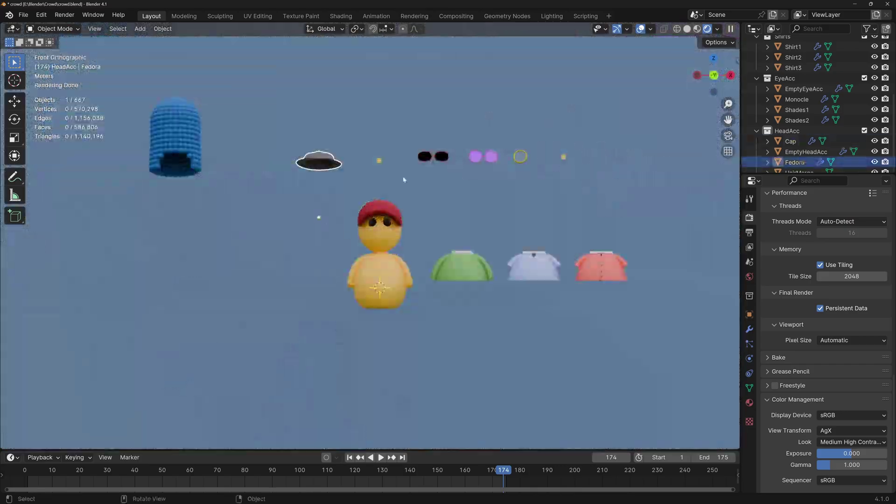
click(432, 157)
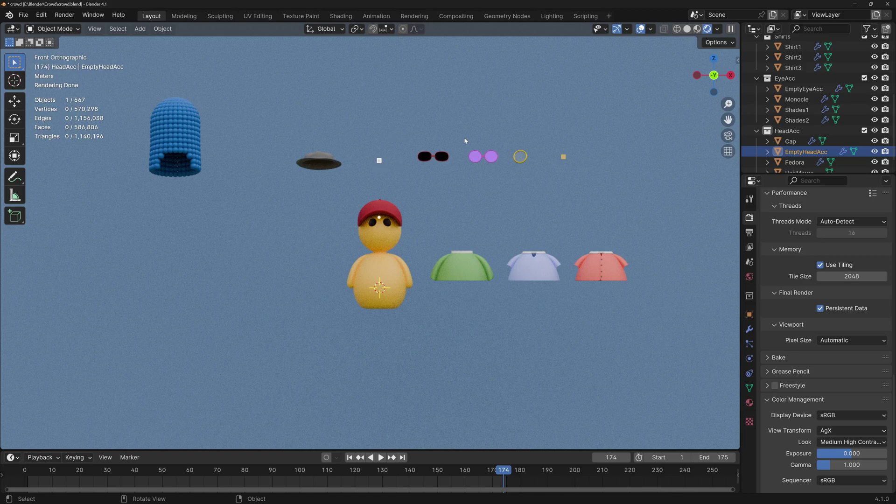
key(g)
right_click(464, 175)
click(387, 153)
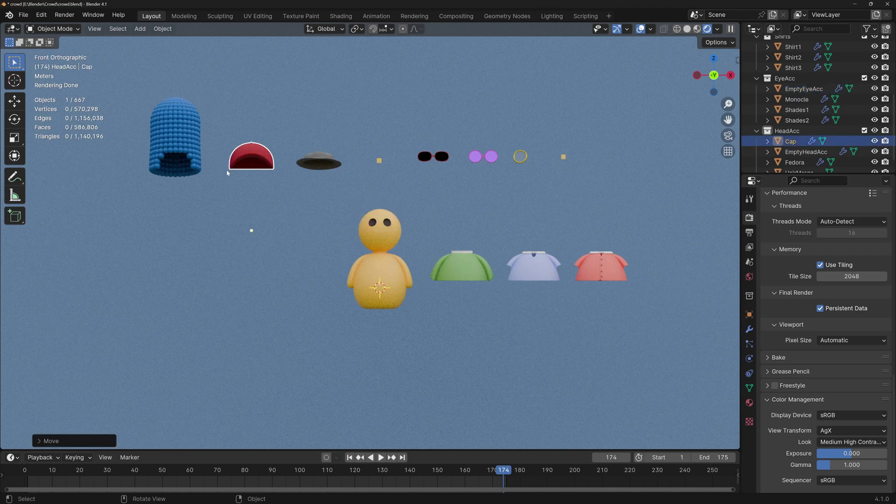
Try to move HairMarge, Cap, Fedora and EmptyHeadAcc together into a new collection named HeadAcc
click(183, 135)
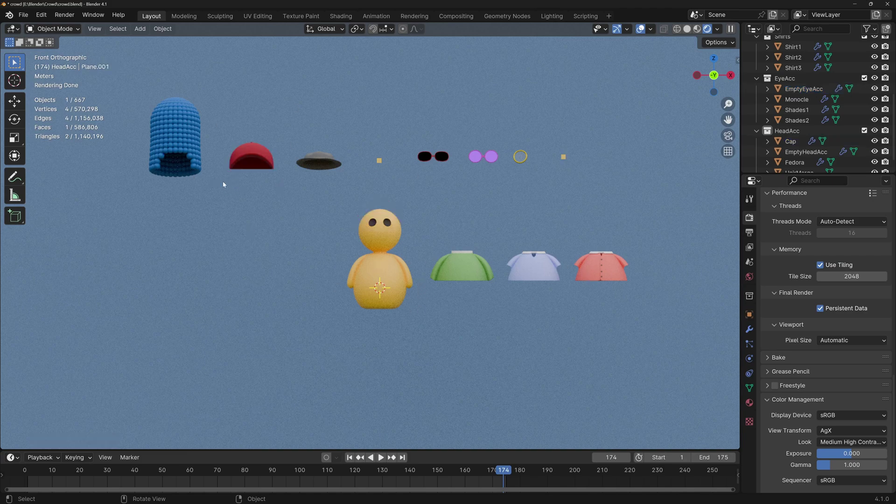
shift+click(171, 144)
shift+click(257, 163)
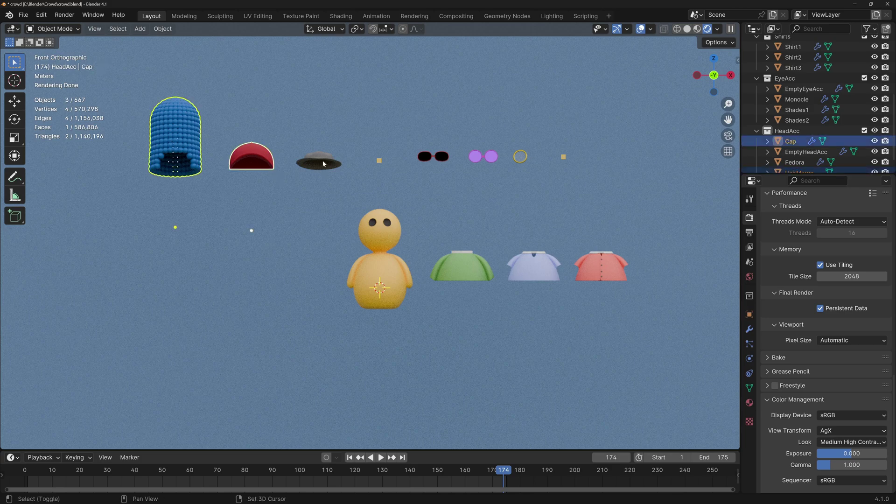
shift+click(325, 164)
shift+click(379, 161)
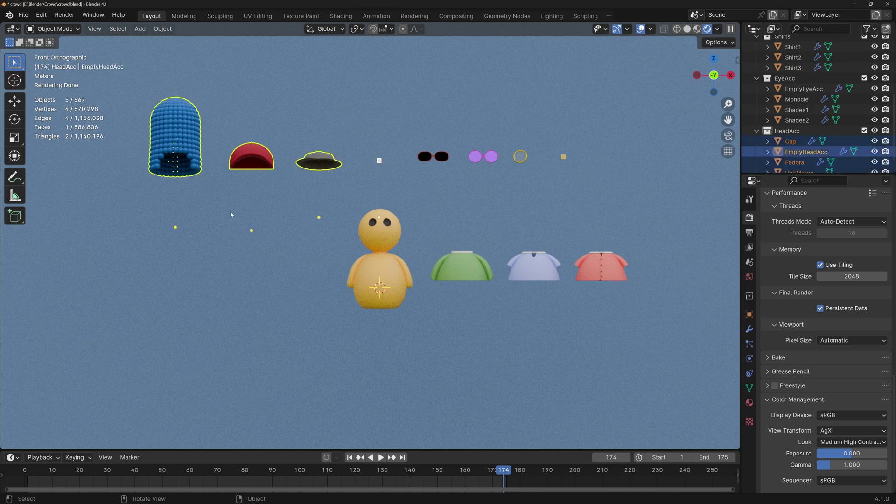
key(m)
click(276, 204)
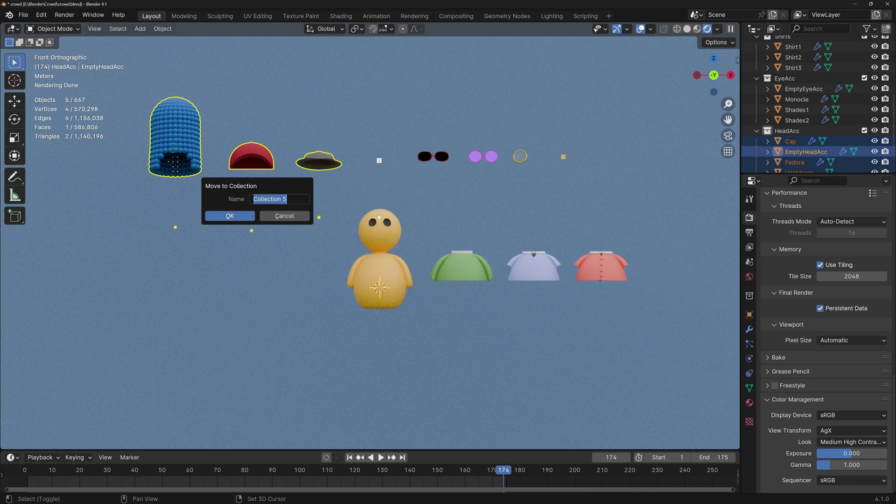
text(HeadAcc)
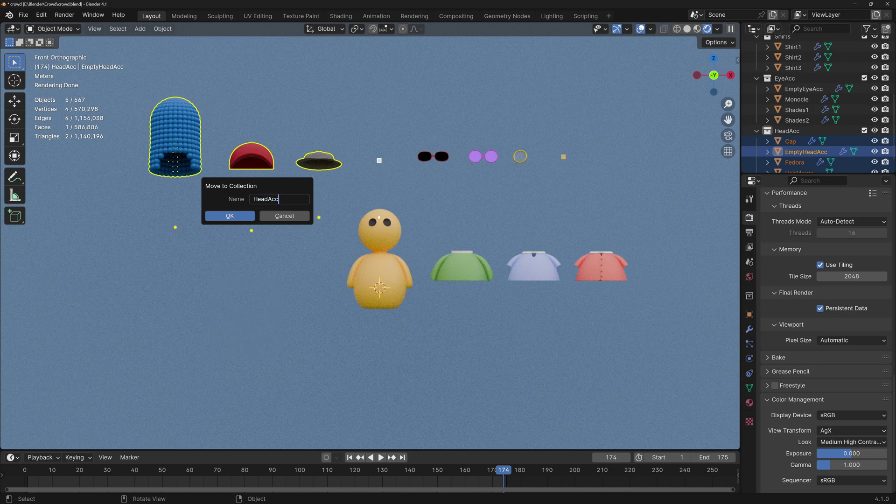
key(Escape)
click(281, 216)
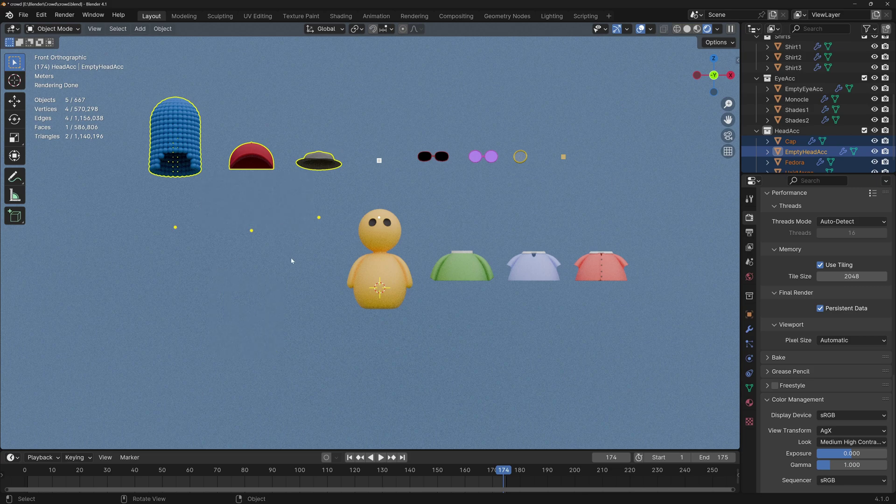
Select the four eye accessories together: both pairs of shades, the monocle and EmptyEyeAcc
click(434, 158)
shift+click(483, 158)
shift+click(519, 160)
shift+click(563, 157)
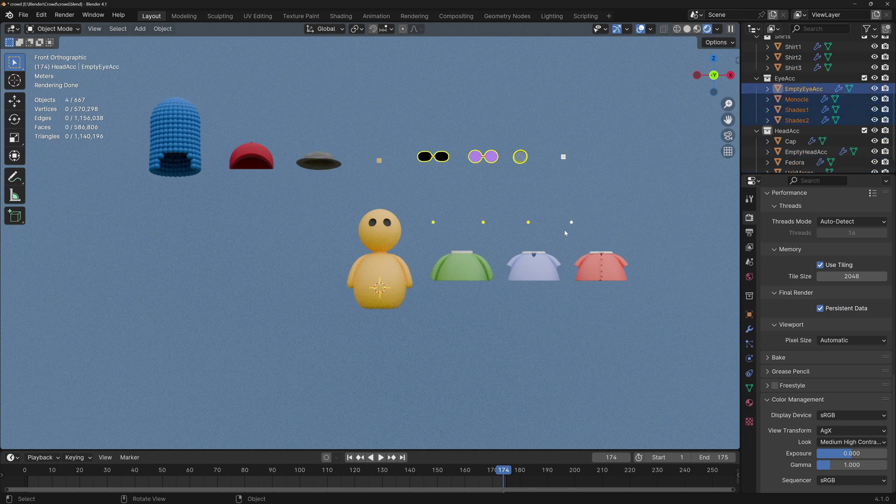
Select the three shirts together, followed by the EmptyEyeAcc and EmptyHeadAcc placeholder objects
click(470, 267)
shift+click(542, 273)
shift+click(607, 274)
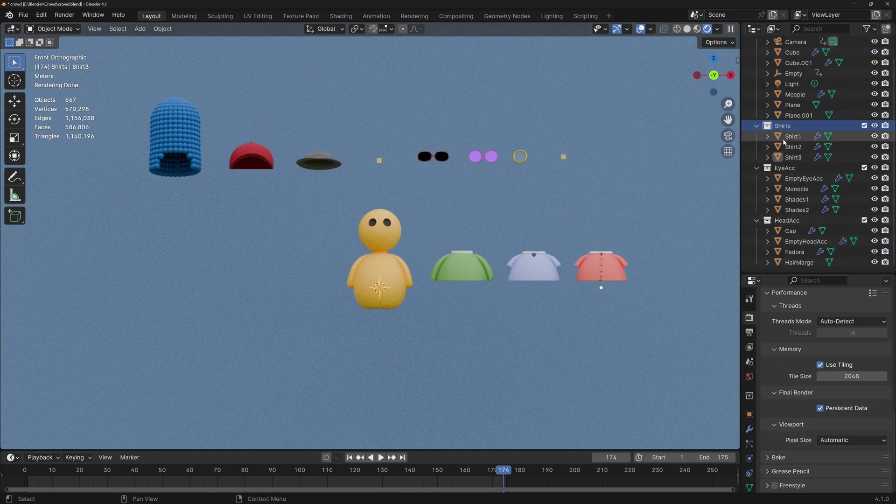
click(785, 179)
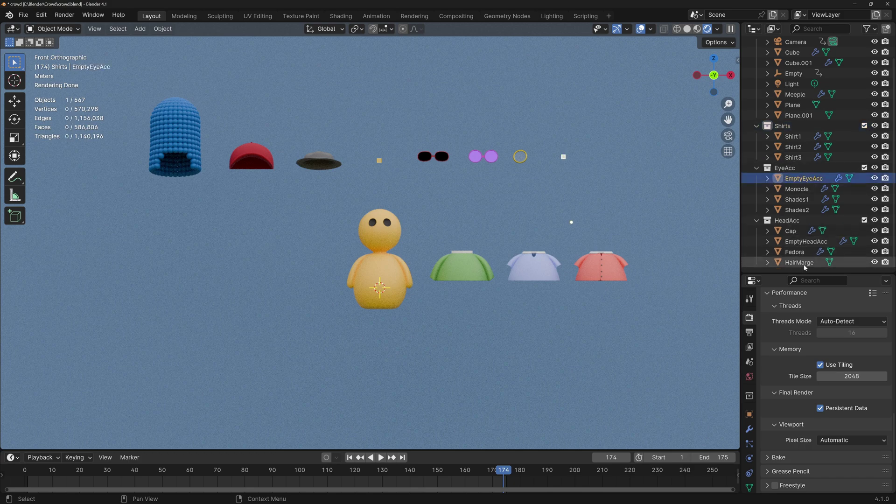
click(379, 162)
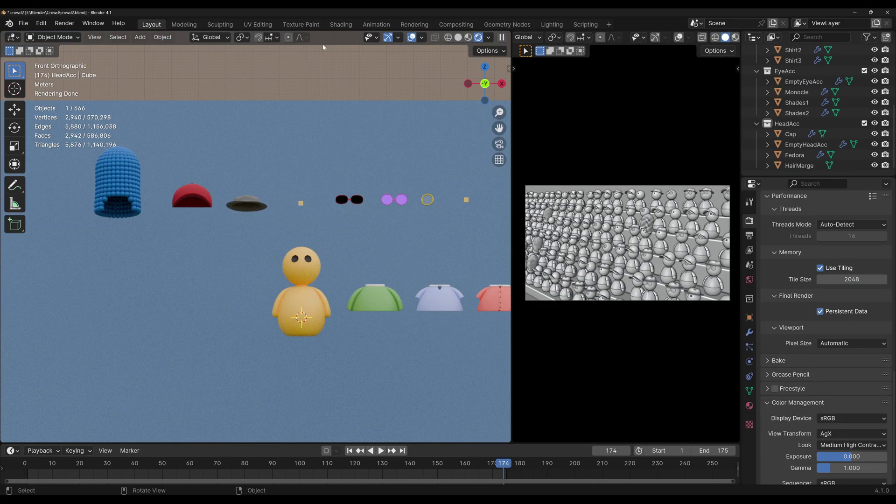
Open the Hair material of HairMarge in the Shading workspace and delete its nodes except the Material Output
click(338, 25)
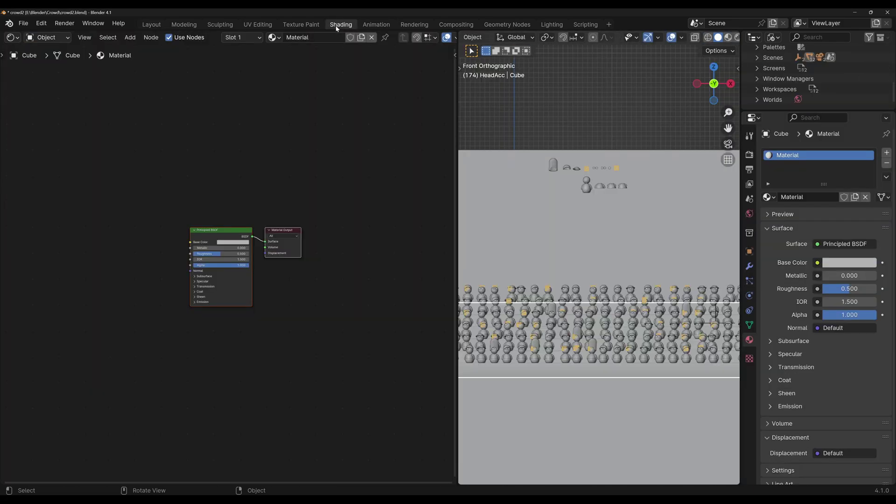
click(553, 169)
scroll(206, 186, up, 1)
middle_drag(194, 179, 173, 160)
drag(103, 94, 331, 438)
key(Delete)
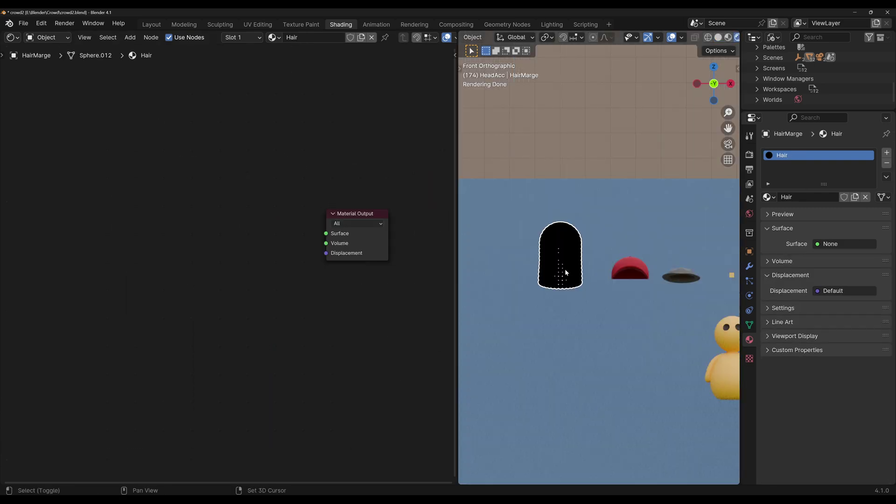
Add a Principled BSDF node to the Hair material with a blue base color and roughness 0
shift+middle_drag(565, 270, 586, 276)
scroll(589, 273, up, 2)
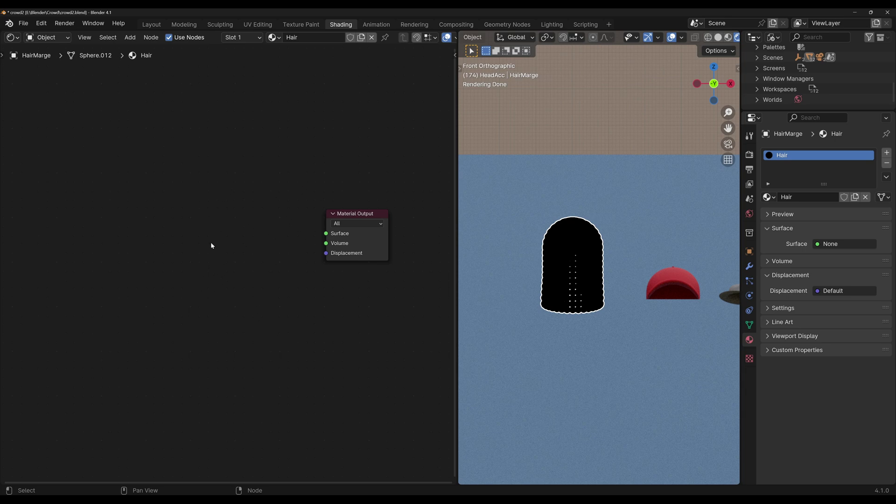
key(shift+a)
click(222, 186)
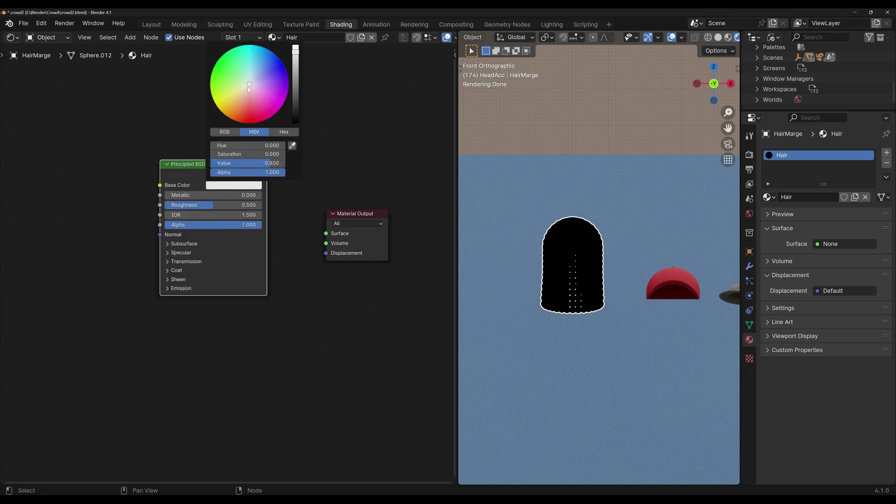
drag(249, 87, 283, 71)
drag(213, 205, 164, 205)
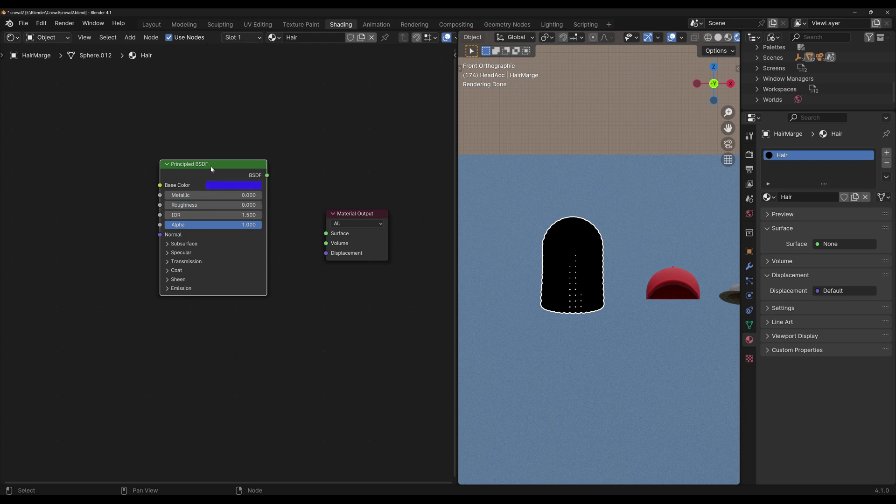
Duplicate the blue Principled BSDF below it and give the copy a bright green base color and metallic 1
key(shift+d)
click(210, 289)
middle_drag(230, 316, 254, 272)
scroll(254, 272, down, 1)
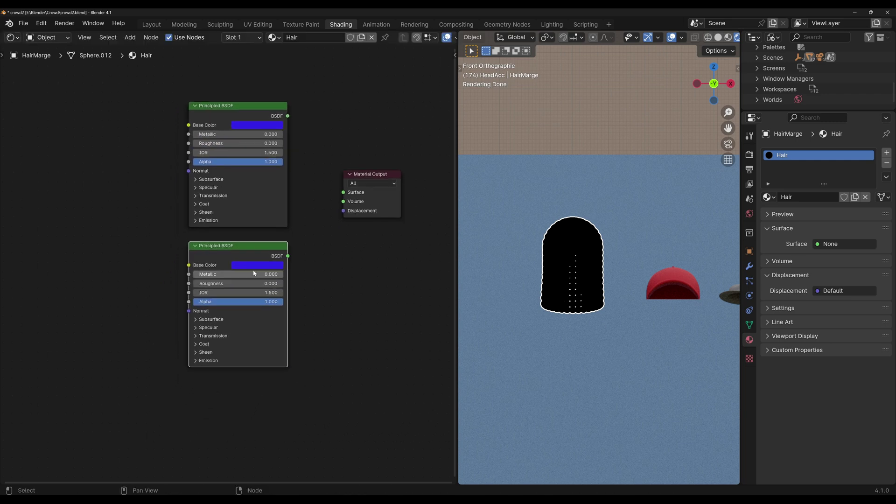
click(250, 268)
click(265, 158)
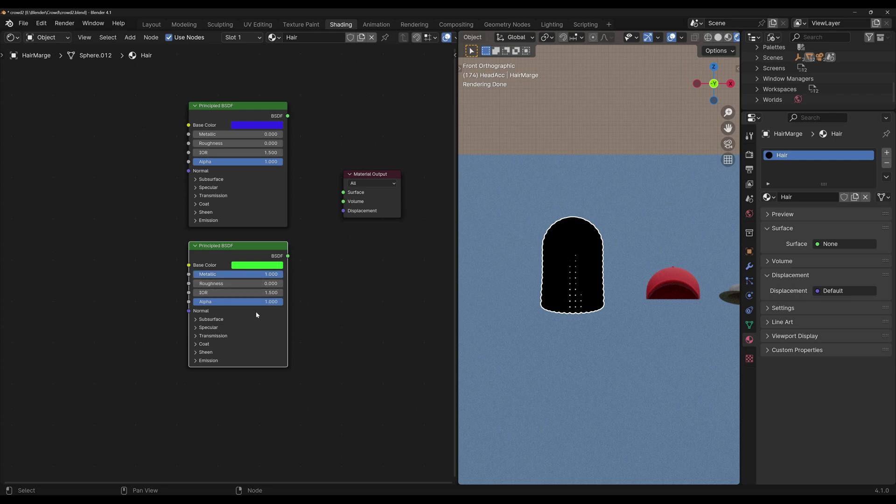
Duplicate the green Principled BSDF below it and give the copy a magenta base color and roughness 1
middle_drag(255, 312, 253, 259)
key(shift+d)
click(215, 326)
click(235, 350)
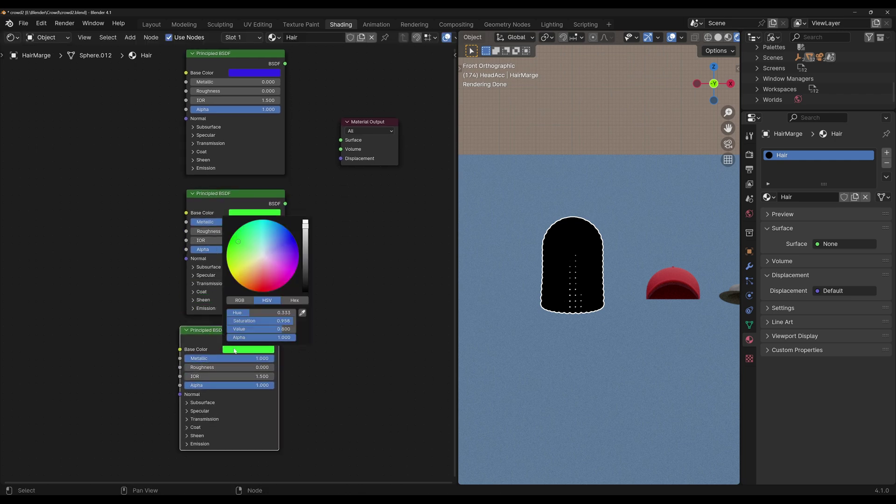
click(277, 265)
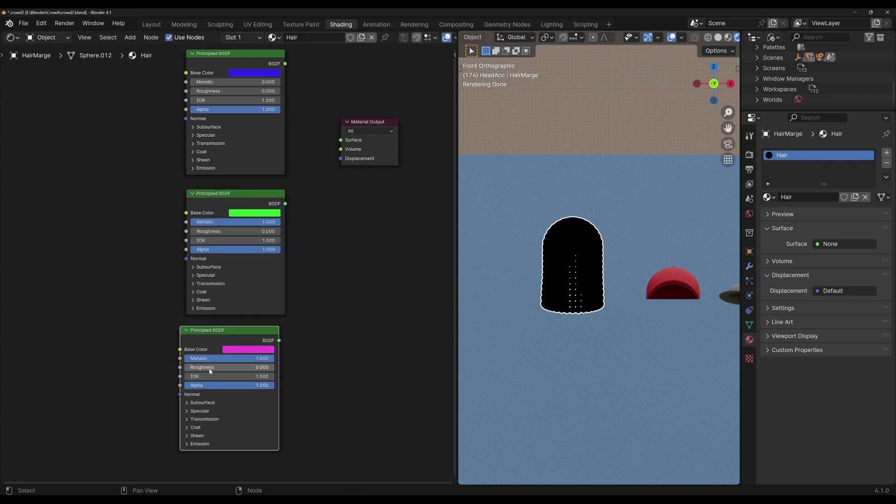
drag(210, 368, 220, 369)
scroll(227, 262, down, 1)
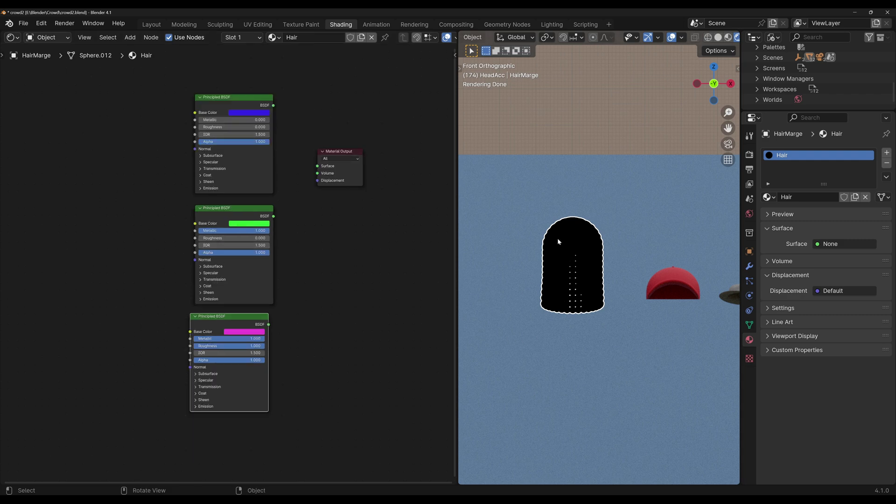
key(shift+a)
text(rando)
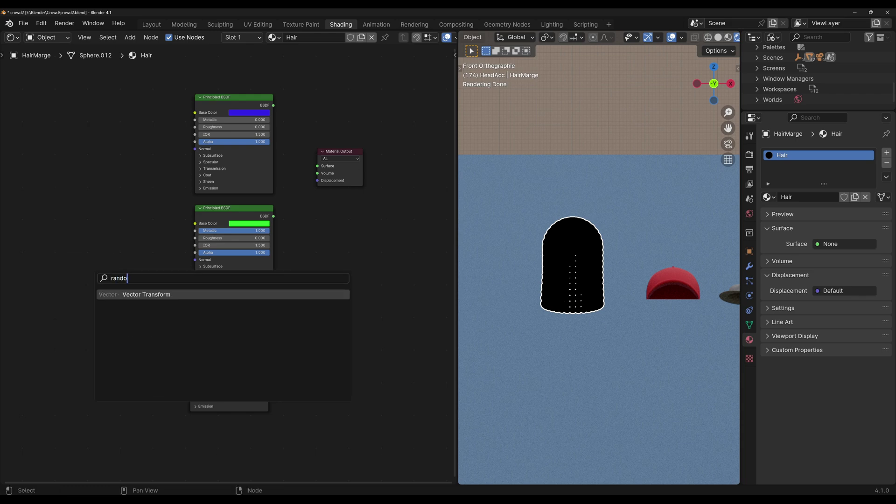
key(Escape)
Add an Object Info node beside the Principled BSDF nodes
key(shift+a)
text(ob)
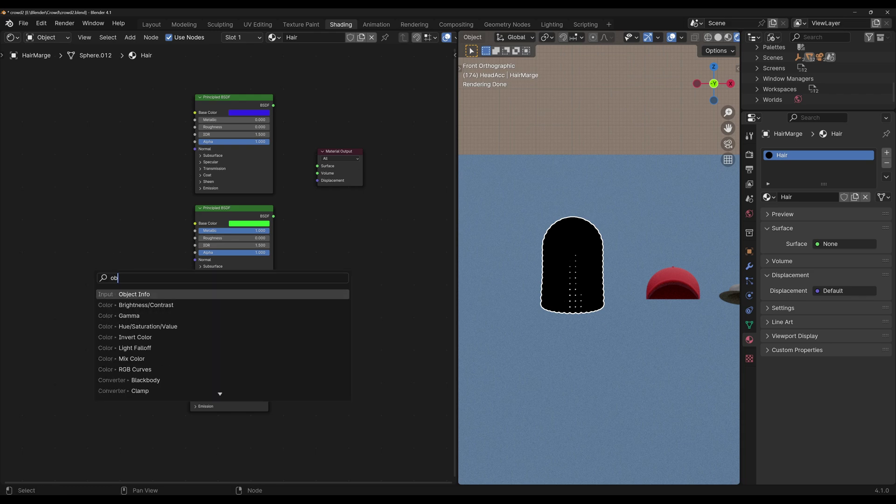
key(Return)
click(83, 267)
scroll(87, 275, up, 3)
mouse_move(101, 326)
mouse_down()
mouse_move(165, 324)
mouse_move(110, 341)
mouse_up()
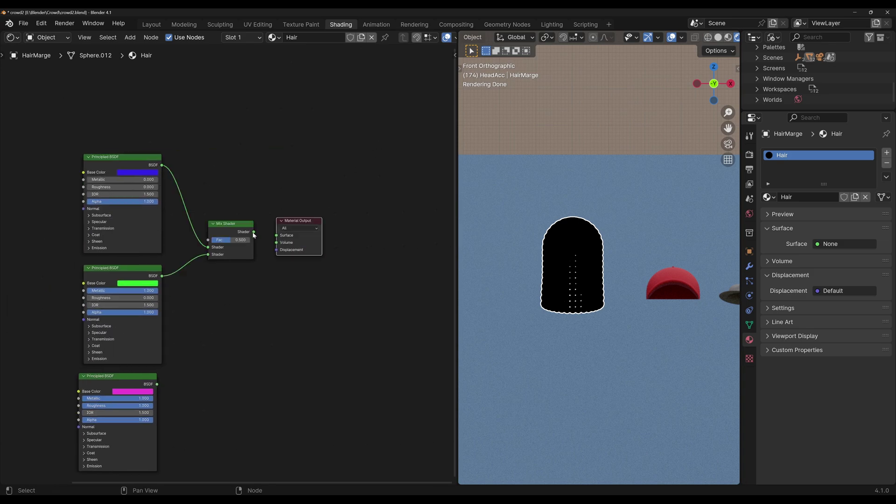
Connect the Mix Shader to the Material Output's Surface and space out the three Principled BSDF nodes
drag(254, 229, 276, 233)
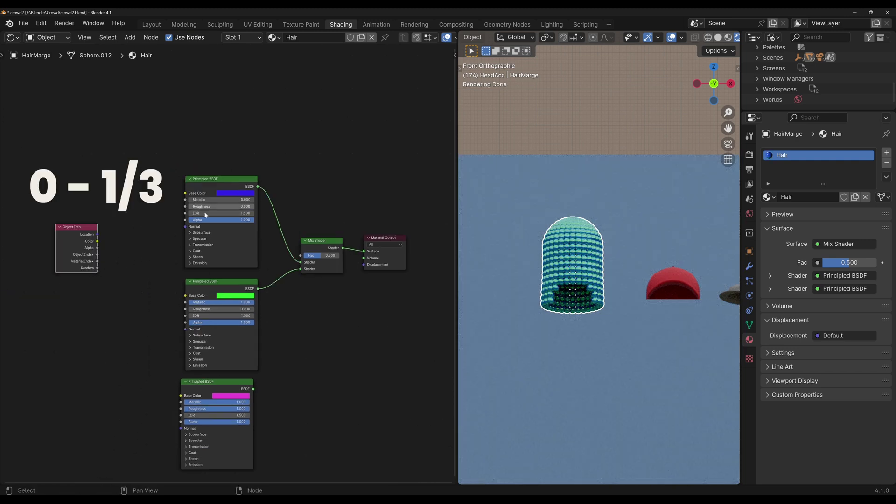
drag(226, 178, 227, 159)
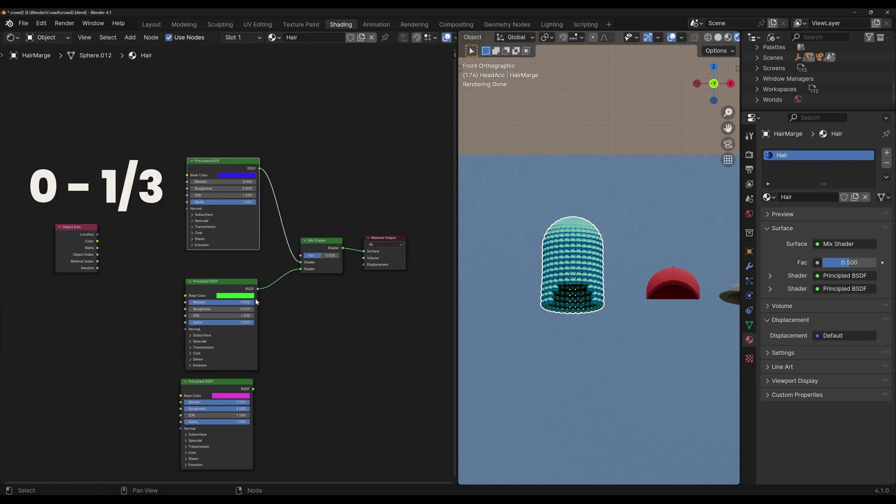
middle_drag(173, 320, 183, 265)
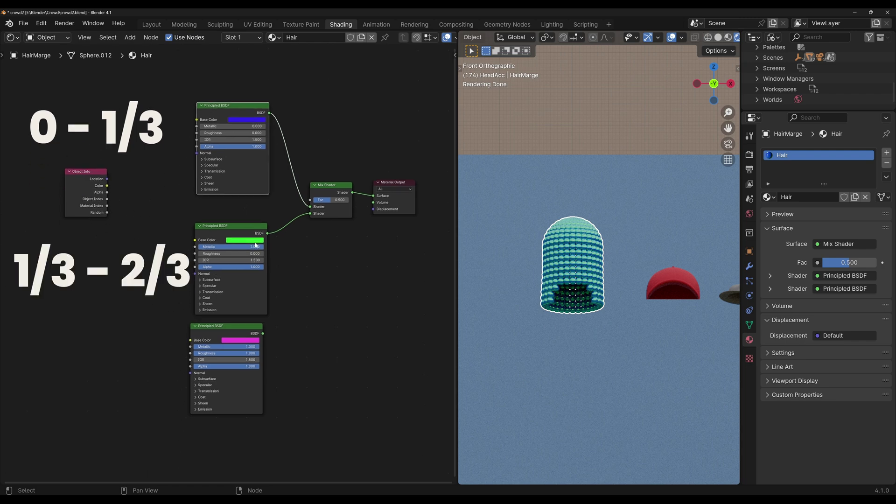
drag(231, 227, 217, 221)
drag(236, 326, 242, 335)
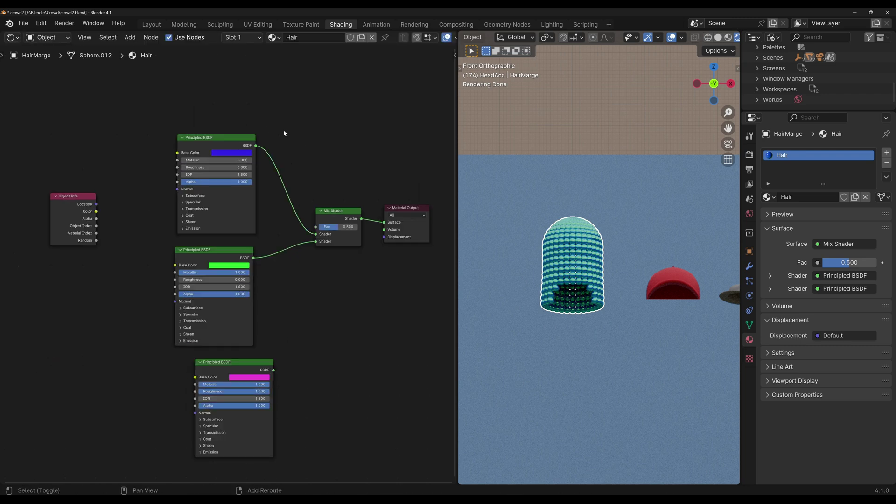
Add a Math node above the blue Principled BSDF and set its operation to Greater Than
key(shift+a)
text(add)
key(Return)
click(320, 111)
click(344, 130)
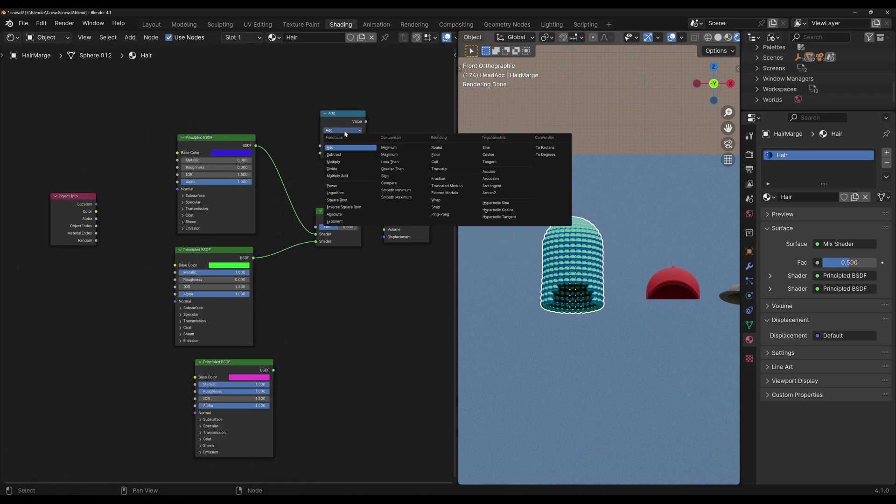
click(401, 170)
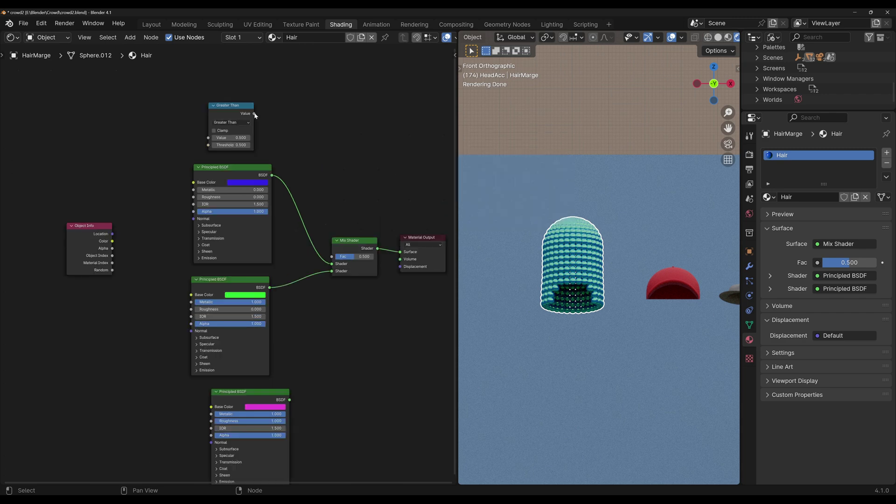
Raise the Mix Shader's factor to 1 and reposition the Mix Shader and the blue and green Principled BSDF nodes
drag(254, 113, 323, 160)
drag(352, 248, 333, 233)
drag(227, 169, 234, 169)
drag(346, 233, 373, 233)
drag(231, 281, 238, 279)
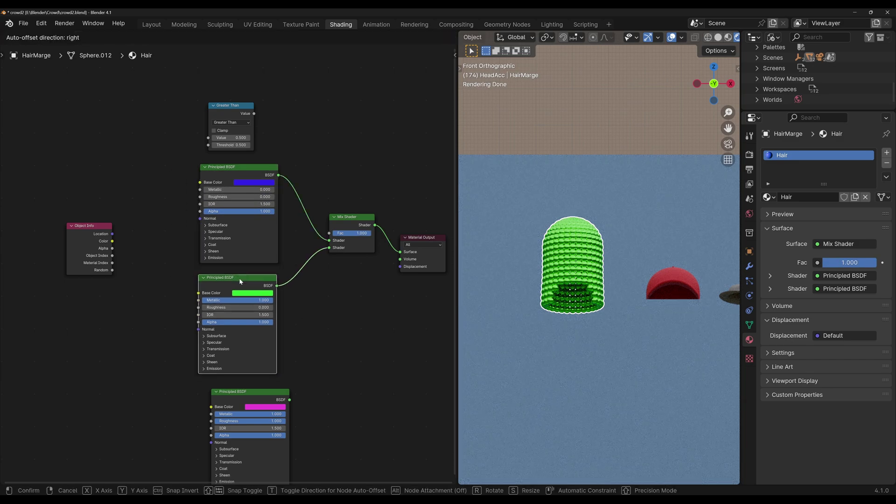
Connect Object Info's Random output through the Greater Than node, with threshold 1/3, to the Mix Shader's Fac
drag(90, 228, 90, 130)
drag(112, 173, 208, 138)
click(232, 145)
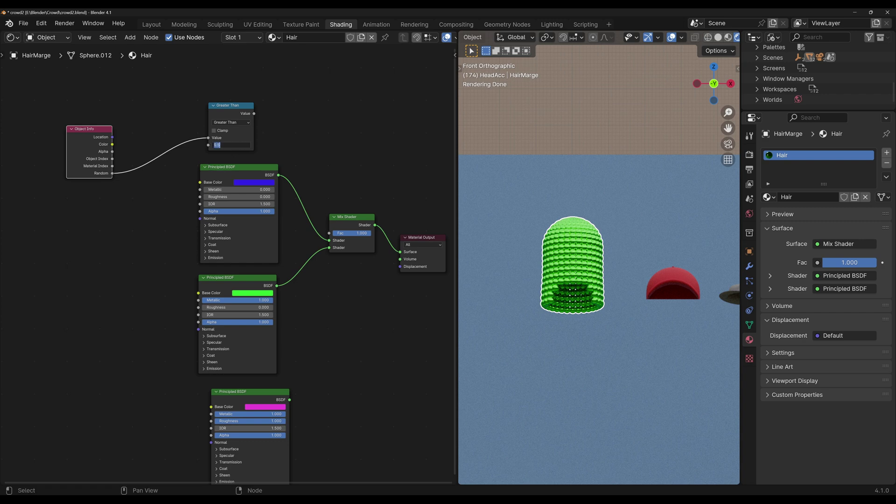
text(1/3)
key(Return)
drag(254, 113, 329, 233)
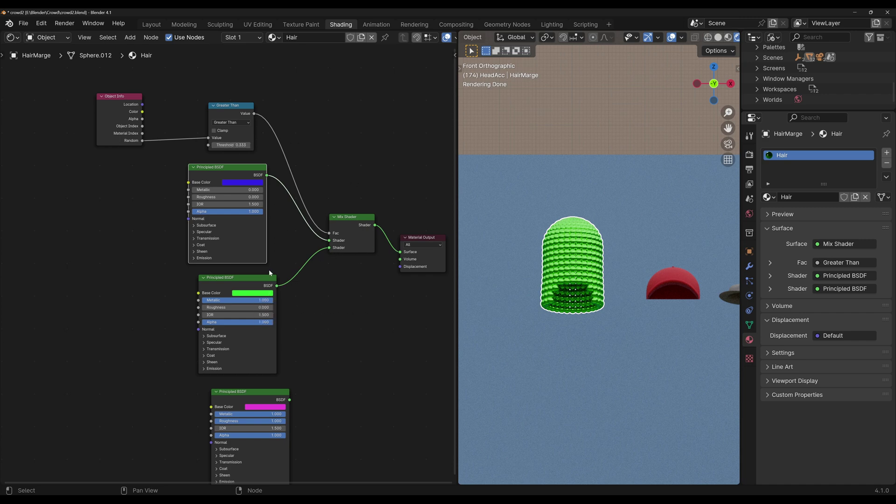
Move the green and magenta Principled BSDFs aside and combine them in a new Mix Shader feeding the first one's second Shader input
middle_drag(229, 184, 236, 164)
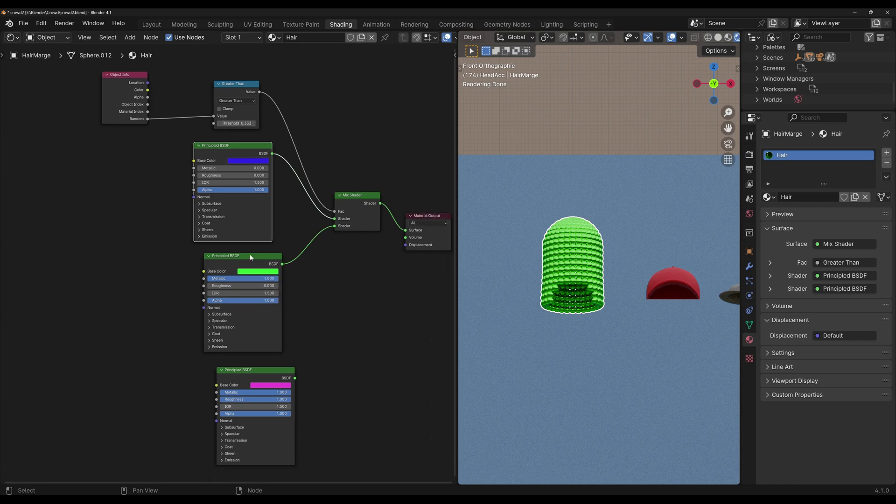
drag(251, 258, 176, 262)
drag(238, 370, 166, 373)
ctrl+shift+right_drag(162, 307, 172, 389)
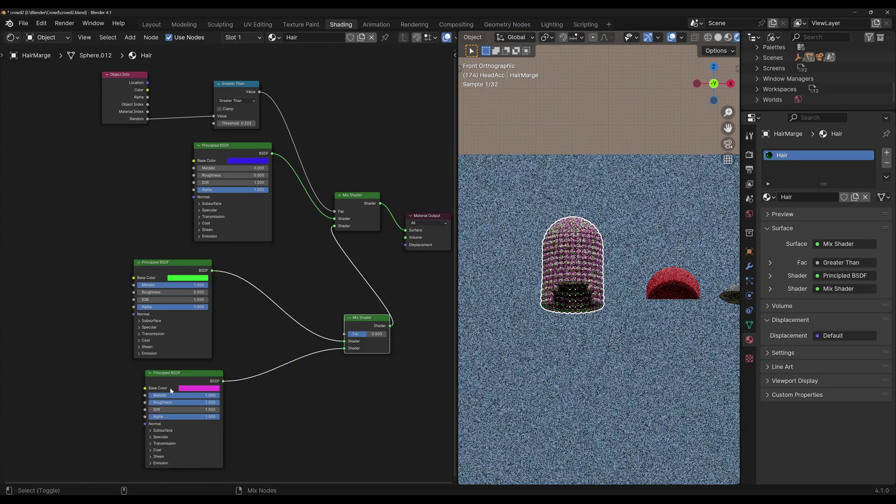
Duplicate the Greater Than node above the green Principled BSDF, then undo its link from the original Object Info node
click(236, 85)
key(shift+d)
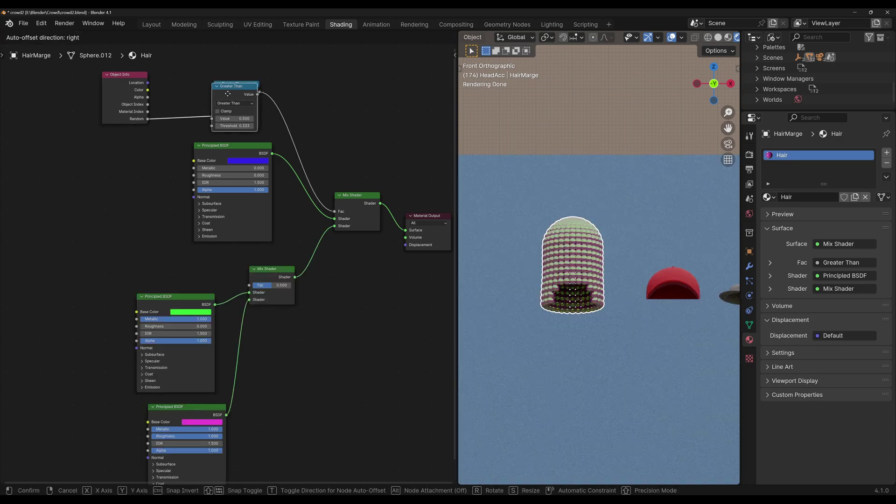
click(161, 240)
drag(145, 112, 139, 273)
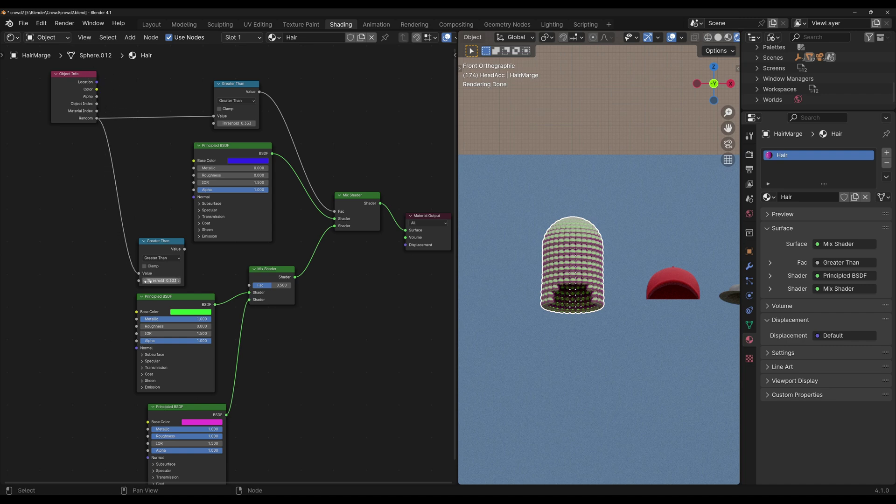
key(ctrl+z)
Duplicate the Object Info node beside the second Greater Than node and connect its Random output to that node's Value
click(73, 75)
key(shift+d)
click(65, 217)
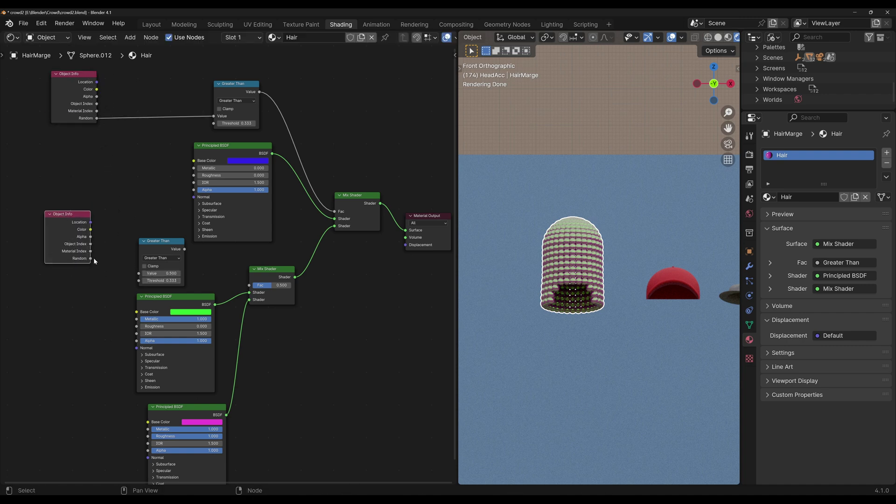
drag(91, 259, 121, 260)
drag(96, 118, 133, 114)
drag(70, 214, 85, 225)
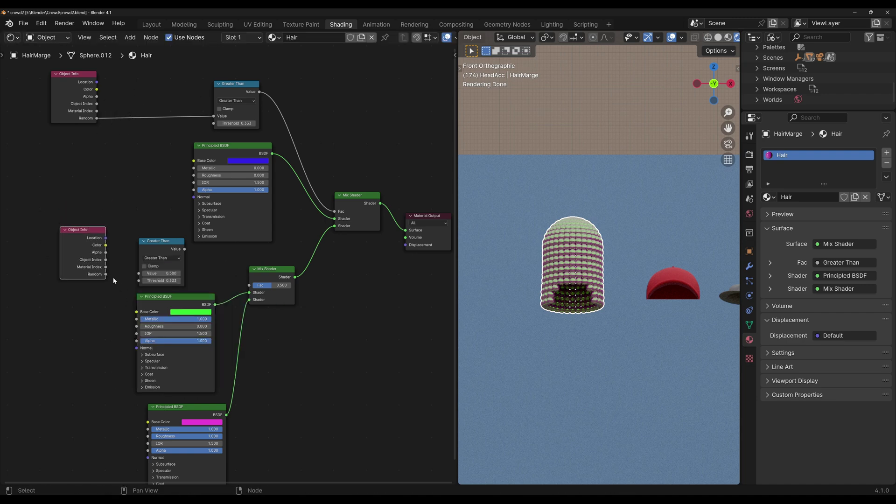
drag(106, 274, 139, 274)
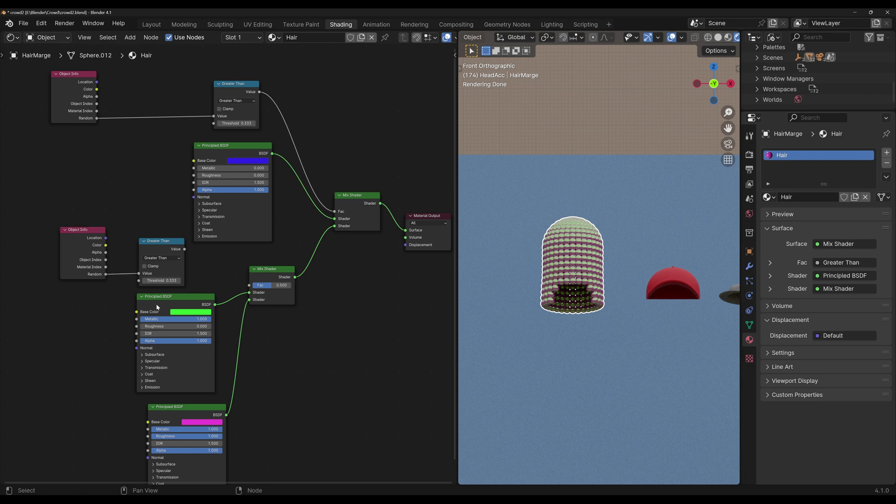
Set the second Greater Than node's threshold to 0.667 and connect its output to the lower Mix Shader's Fac
click(163, 281)
text(0.667)
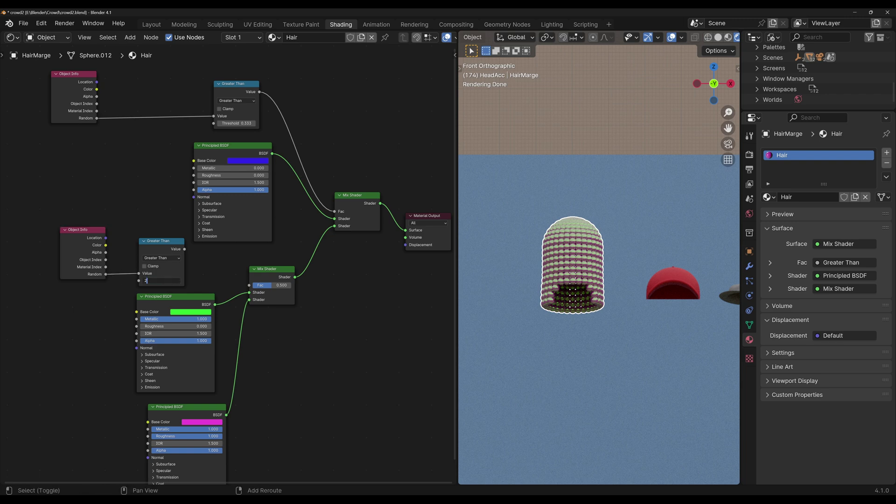
key(Return)
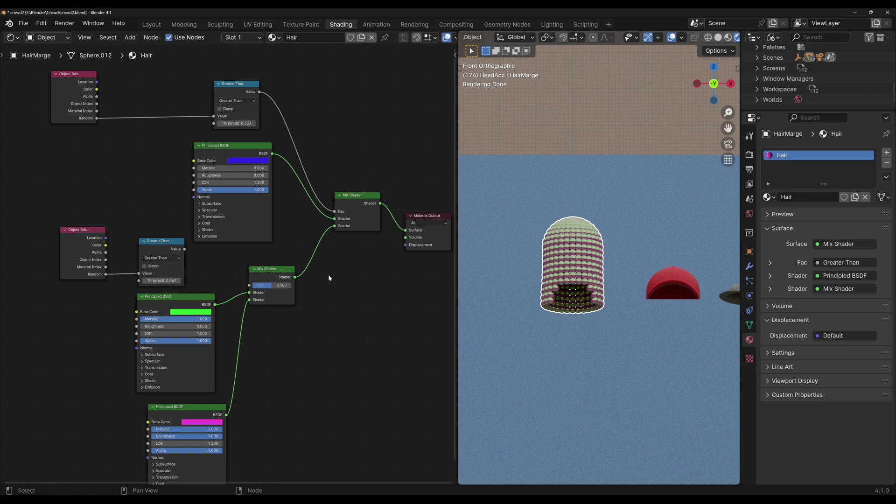
drag(185, 248, 249, 285)
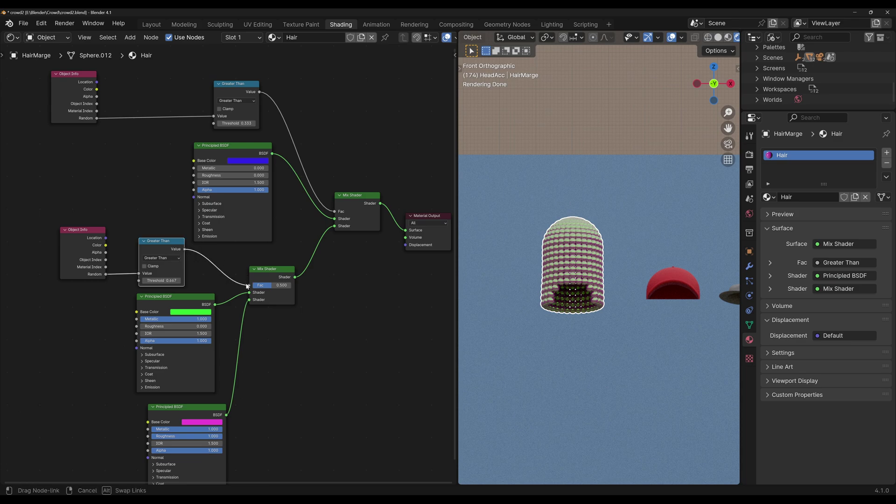
Examine how the random values pass through both Greater Than nodes to the blue, green and magenta shaders
scroll(265, 190, down, 1)
scroll(217, 312, down, 1)
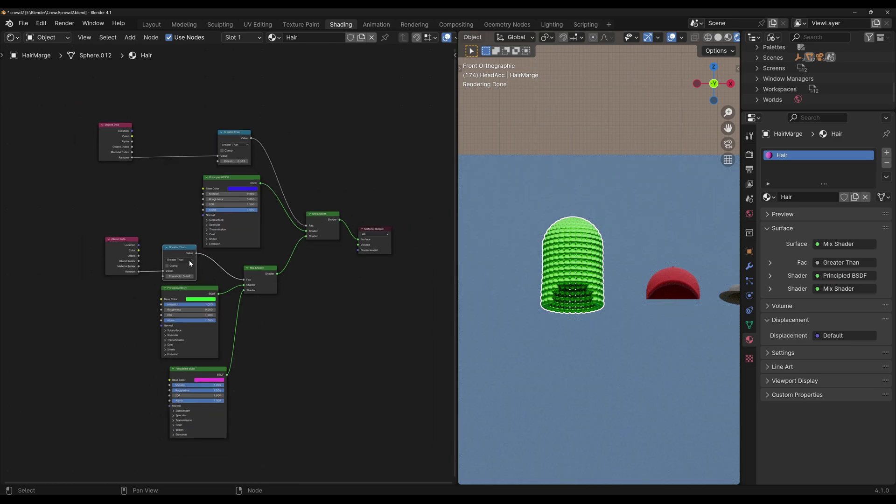
scroll(221, 244, up, 1)
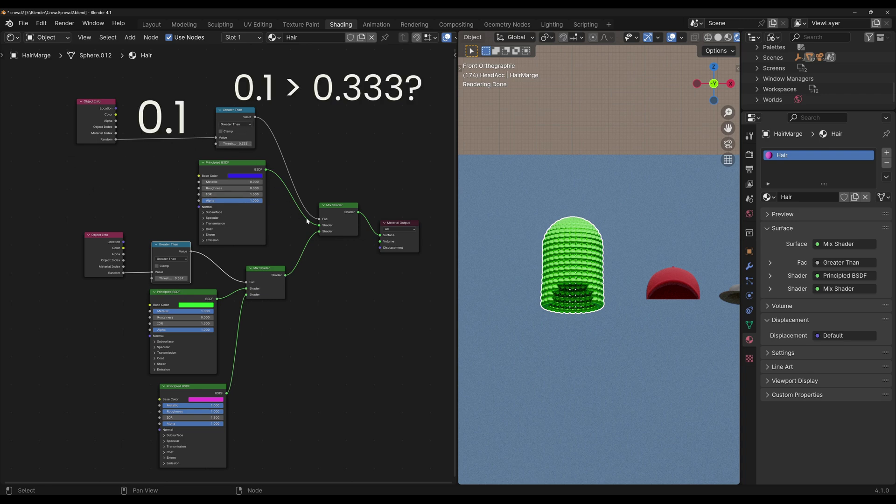
drag(254, 169, 257, 171)
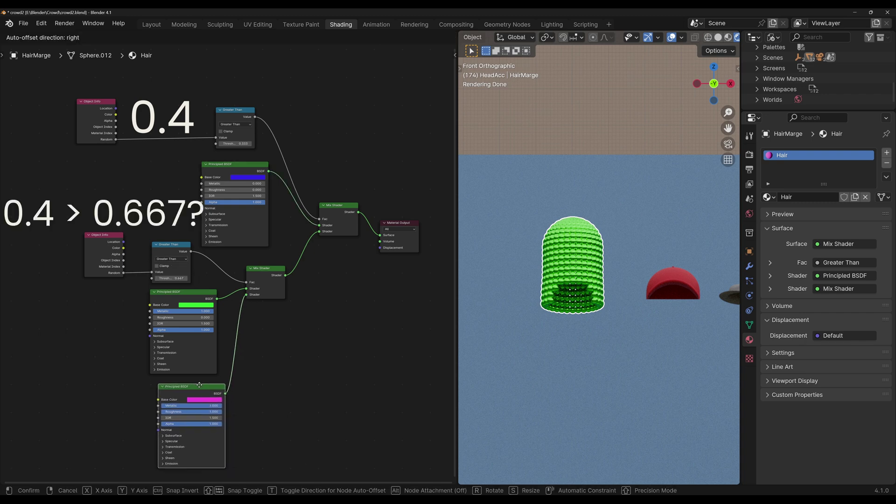
drag(187, 293, 183, 293)
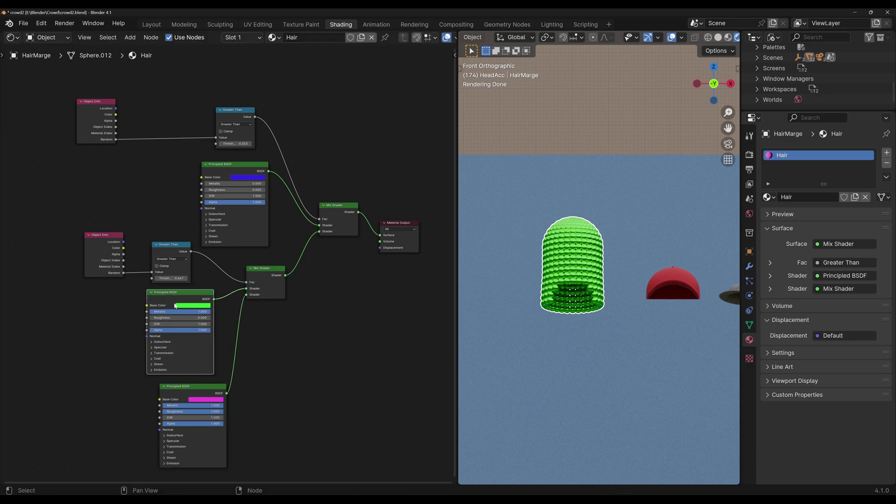
click(191, 390)
Select the red cap and look over the node setup of its Cap material
scroll(639, 269, down, 3)
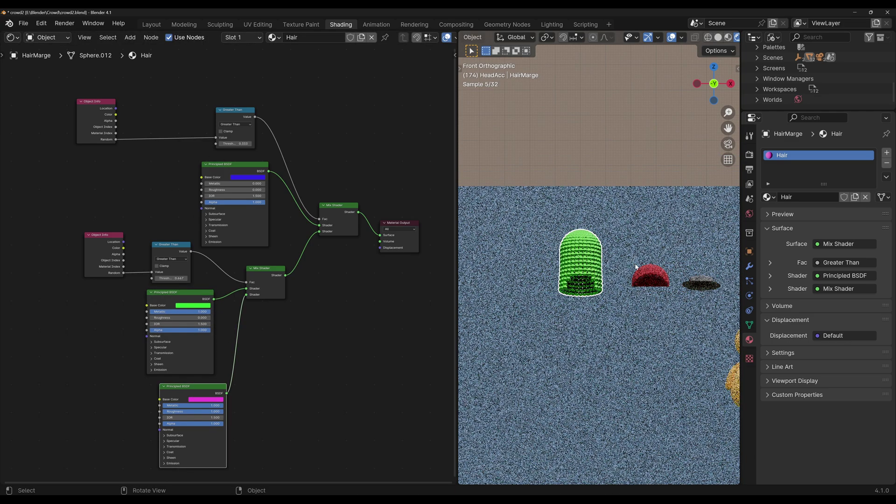
shift+middle_drag(640, 247, 573, 243)
click(588, 272)
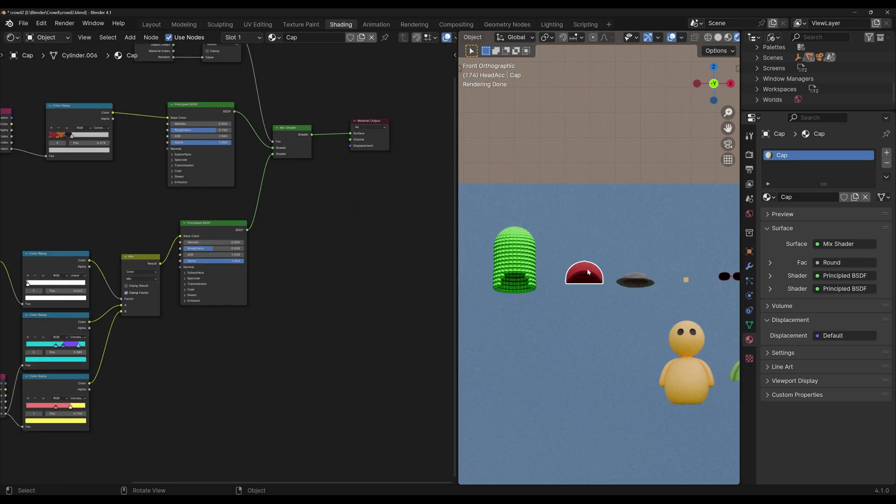
scroll(228, 268, down, 4)
middle_drag(199, 198, 279, 261)
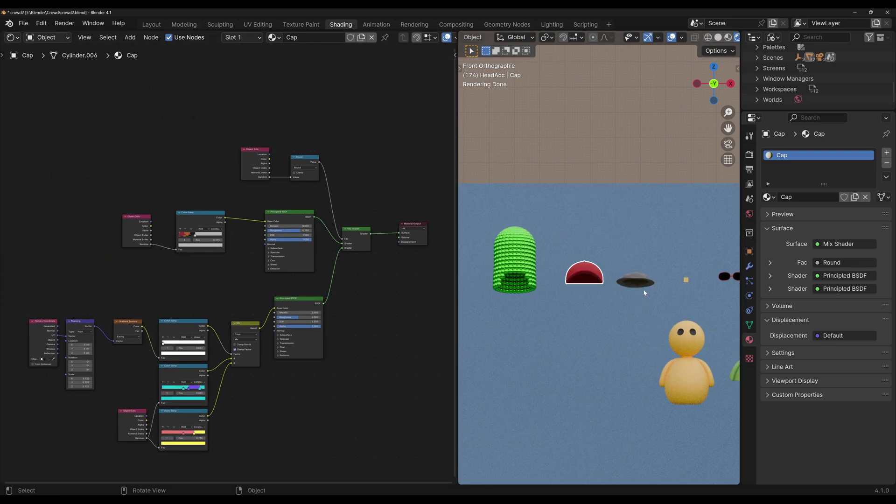
scroll(258, 211, up, 5)
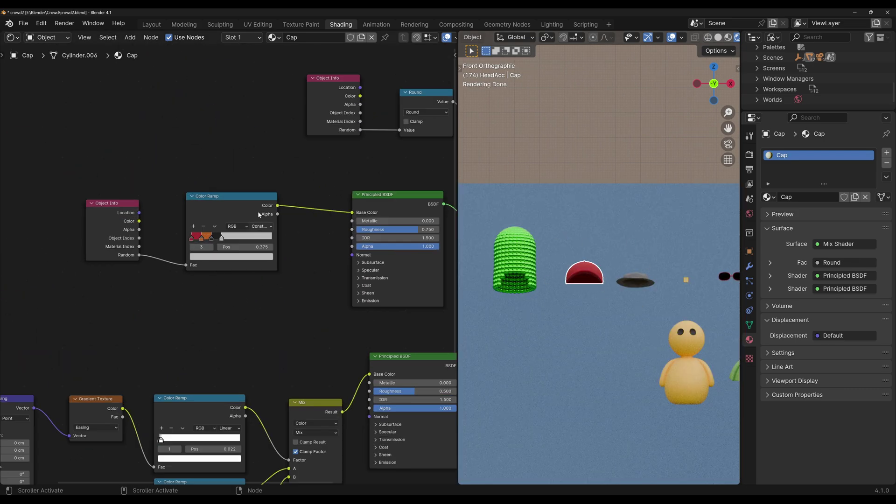
scroll(223, 251, down, 3)
Inspect the cap color variations across the crowd in the rendered view and return to the single accessories
scroll(592, 370, down, 4)
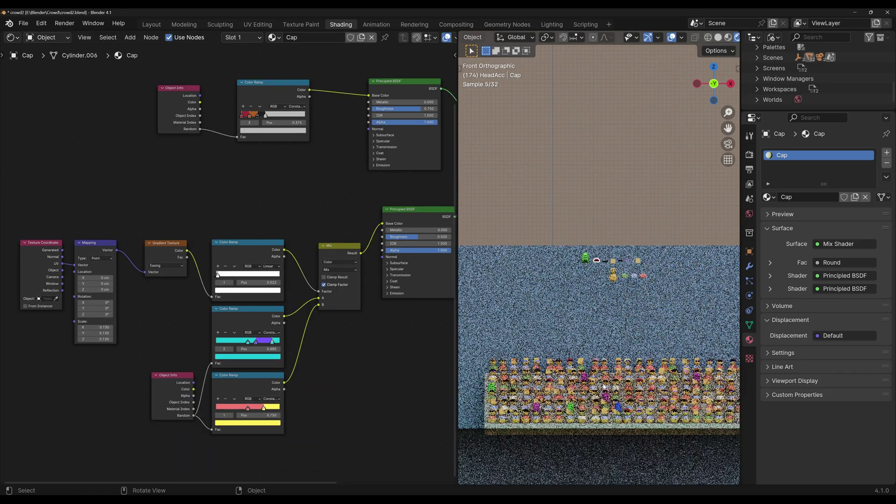
scroll(673, 317, up, 7)
shift+middle_drag(672, 317, 667, 252)
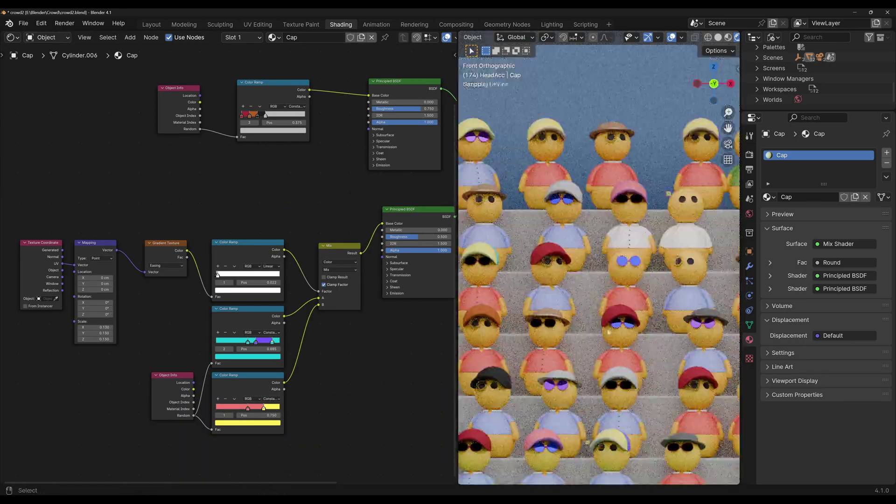
middle_drag(668, 299, 628, 372)
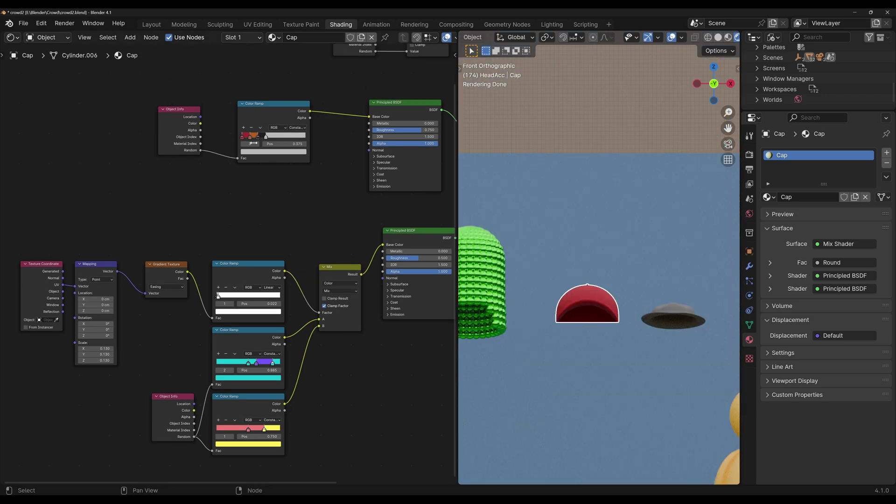
Examine the Cap material's lower Color Ramps and the Round node that switches between its two shaders
middle_drag(228, 396, 220, 330)
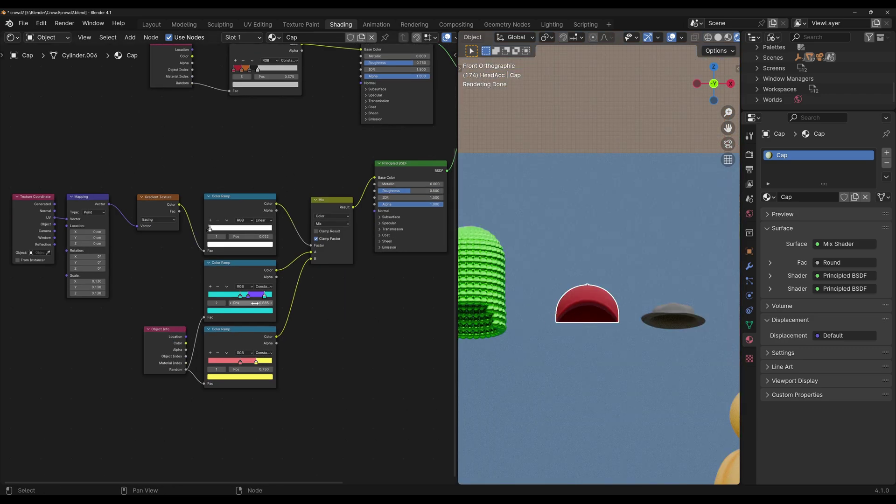
scroll(234, 329, up, 3)
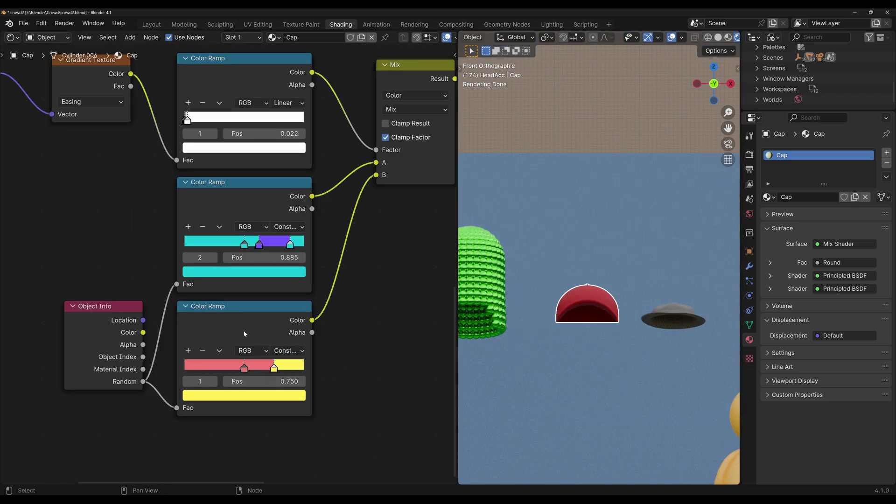
scroll(243, 334, down, 6)
middle_drag(420, 60, 268, 252)
scroll(268, 252, up, 1)
middle_drag(301, 199, 275, 256)
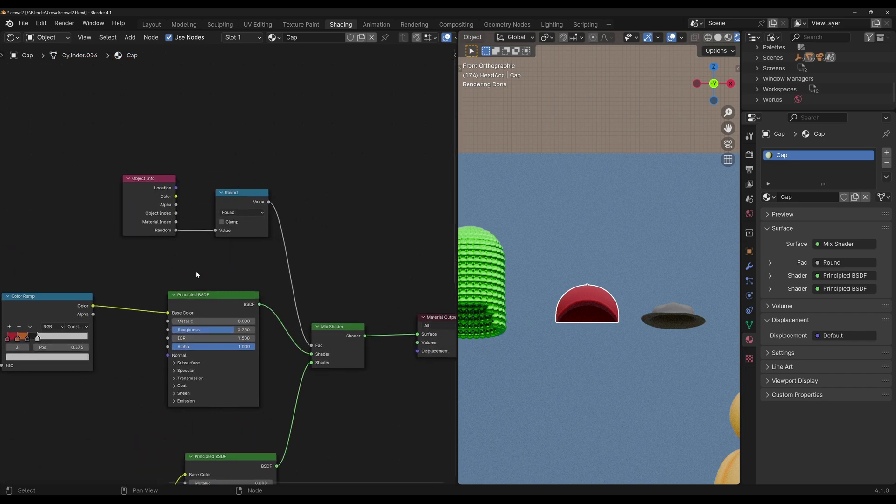
scroll(196, 275, up, 2)
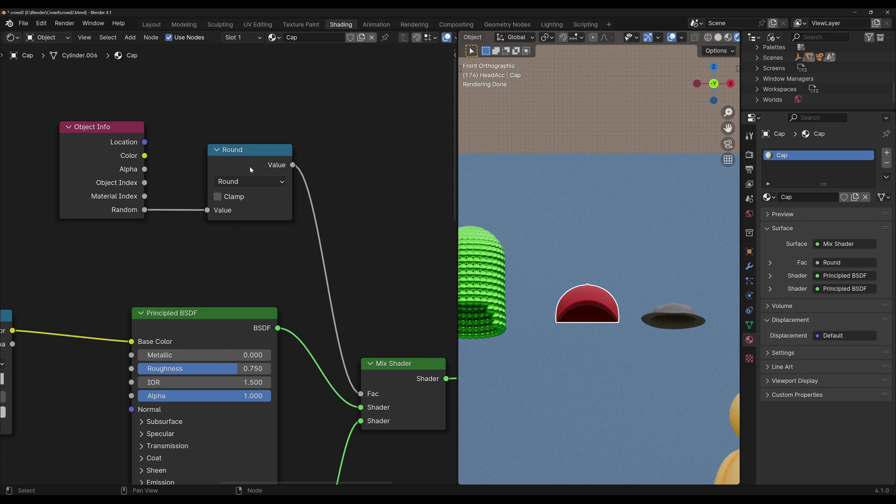
Inspect the positions of the orange and black stops in the Color Ramp of the Cap material's upper shader
scroll(156, 212, down, 7)
middle_drag(156, 212, 330, 122)
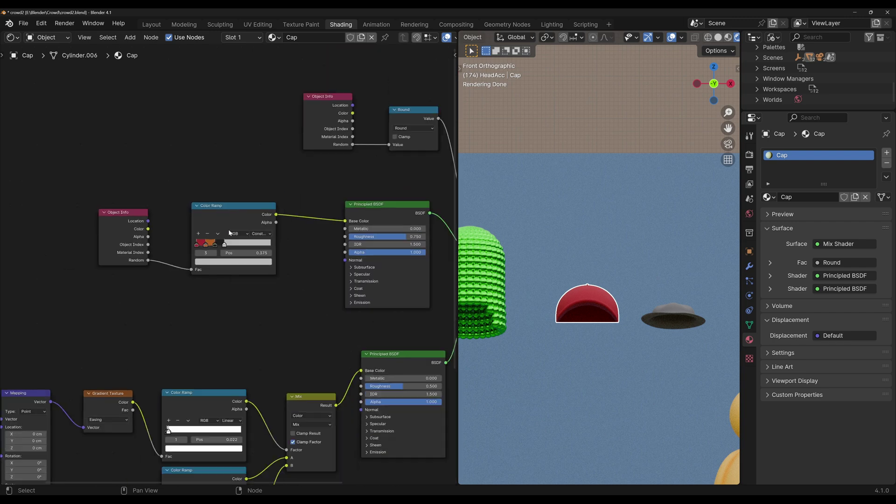
scroll(252, 287, down, 1)
scroll(157, 220, up, 3)
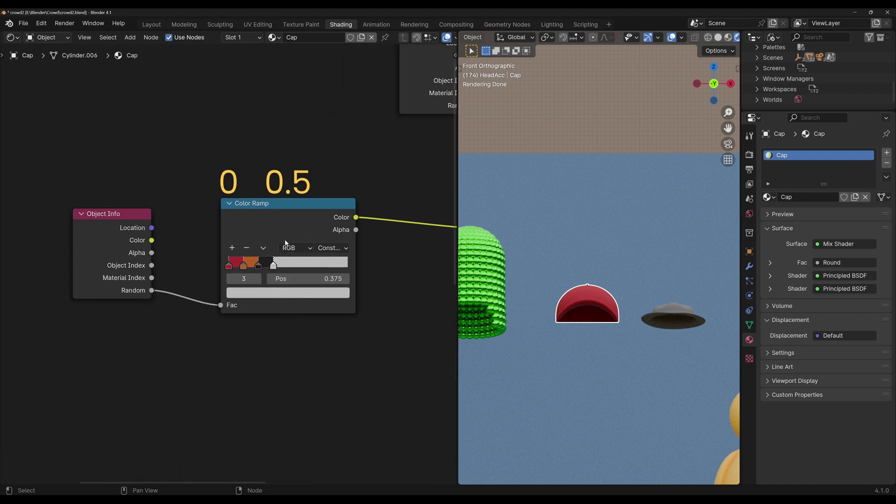
click(243, 266)
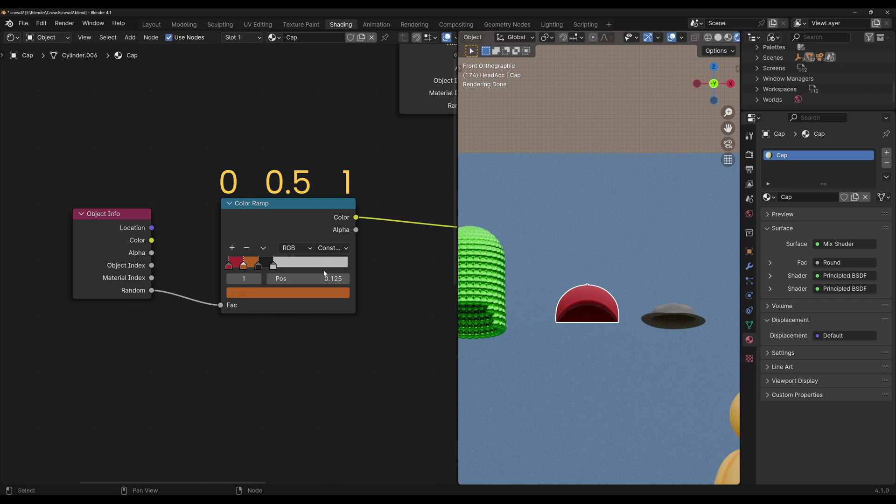
click(258, 265)
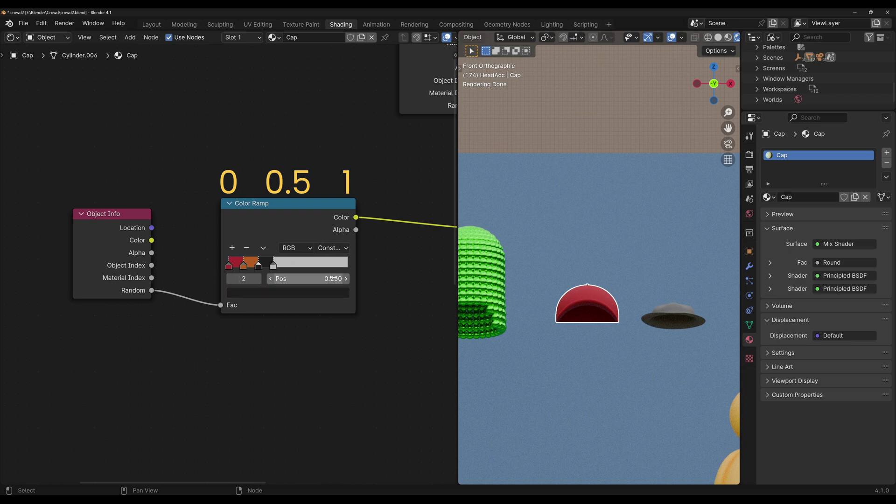
click(256, 243)
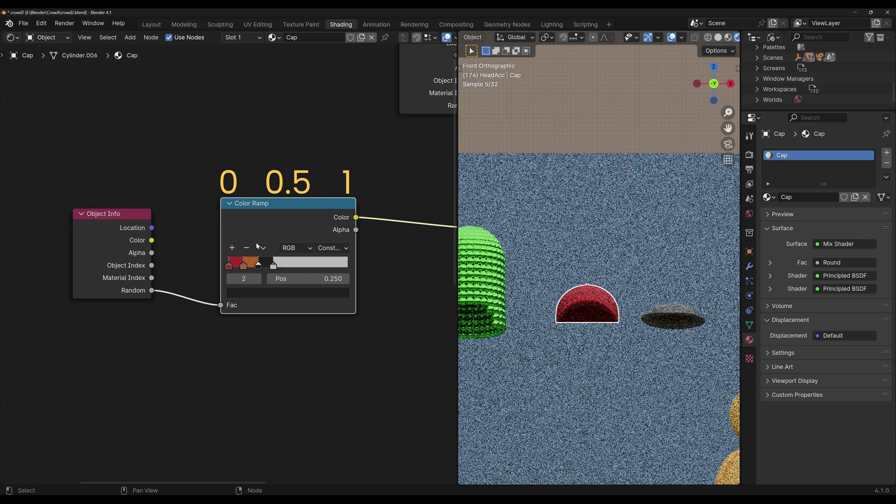
Inspect the light gray stop's position in the Cap's upper Color Ramp and the shader it feeds
click(274, 266)
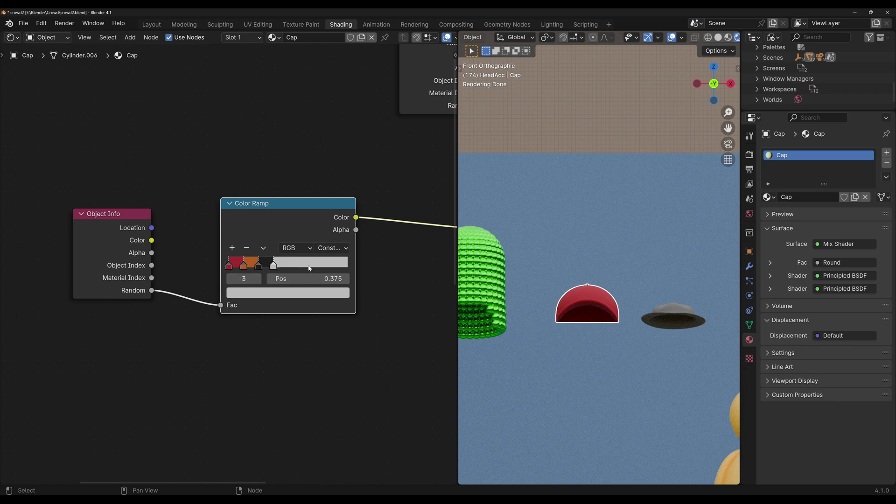
scroll(214, 303, down, 2)
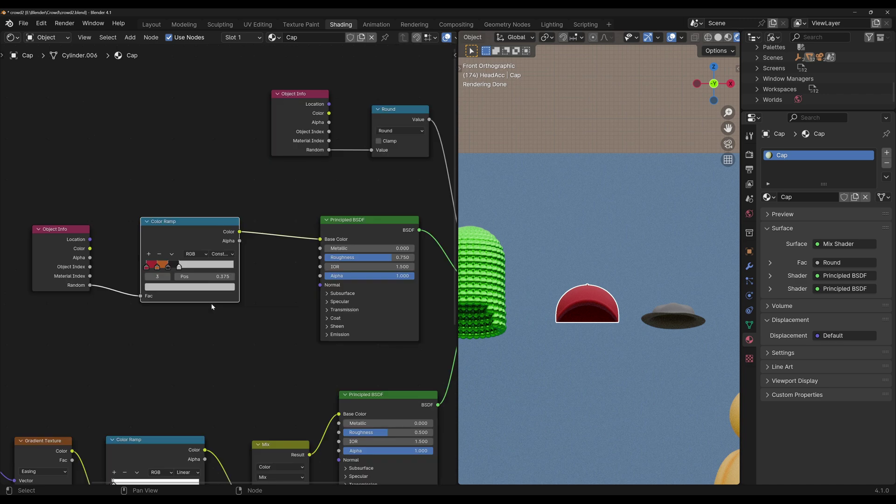
middle_drag(211, 303, 113, 317)
drag(289, 239, 284, 237)
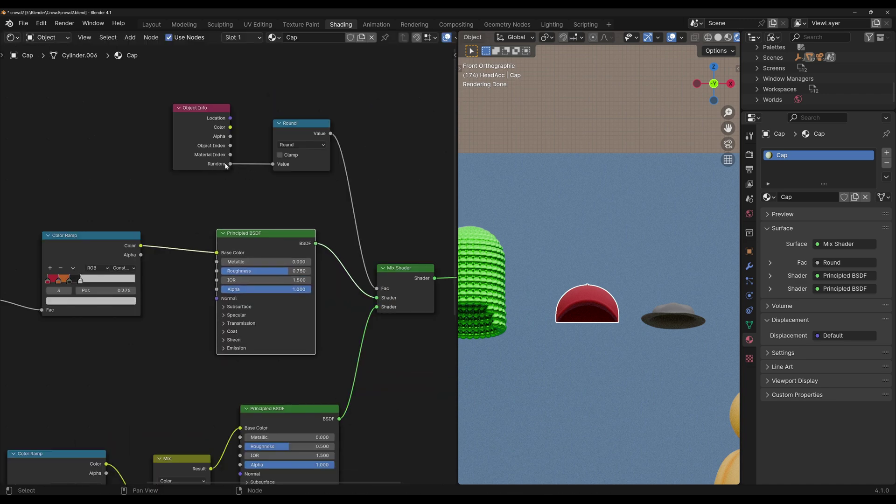
Try moving the purple stop to 0.762 and the last cyan stop to the end in the lower shader's Color Ramp
middle_drag(129, 278, 313, 228)
scroll(314, 228, up, 5)
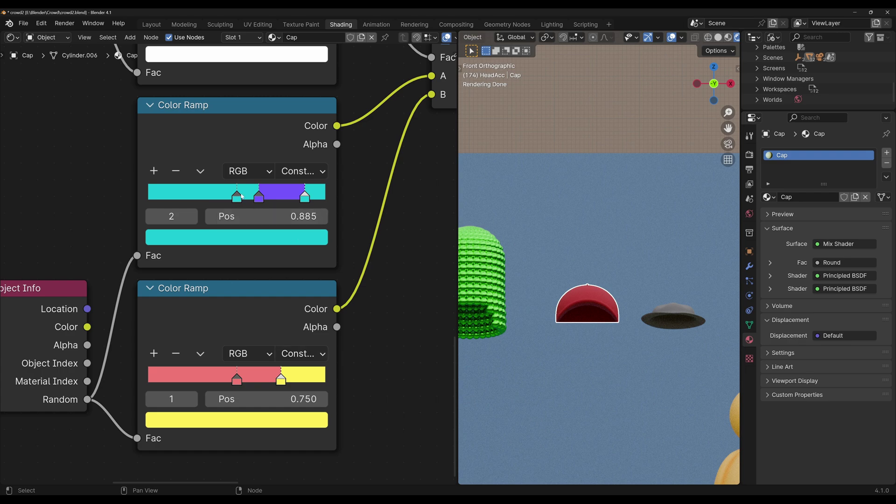
drag(246, 211, 274, 200)
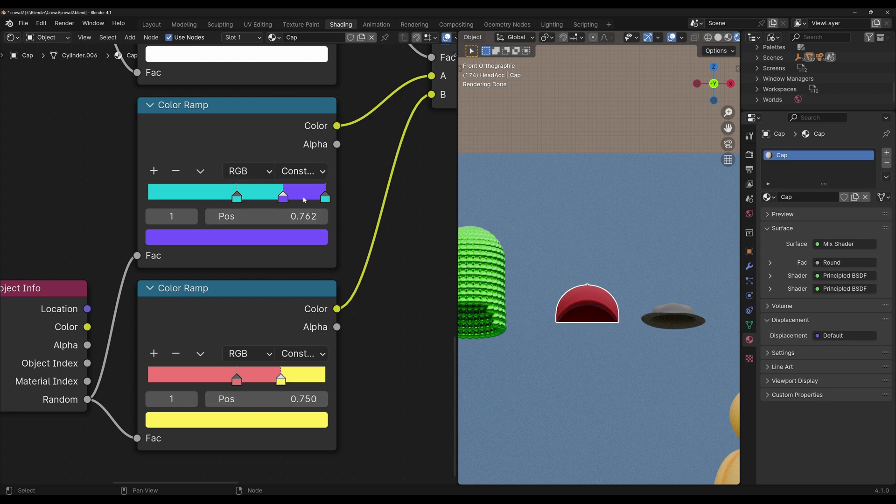
key(Home)
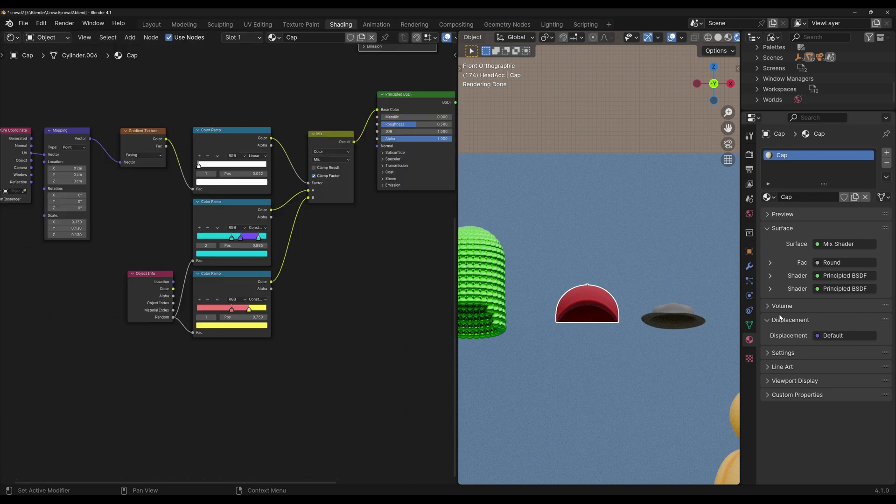
Select the fedora and examine its material's Color Ramp, Round node and the wave-texture setup of the lower shader
click(671, 318)
key(Home)
middle_drag(292, 259, 239, 343)
key(Home)
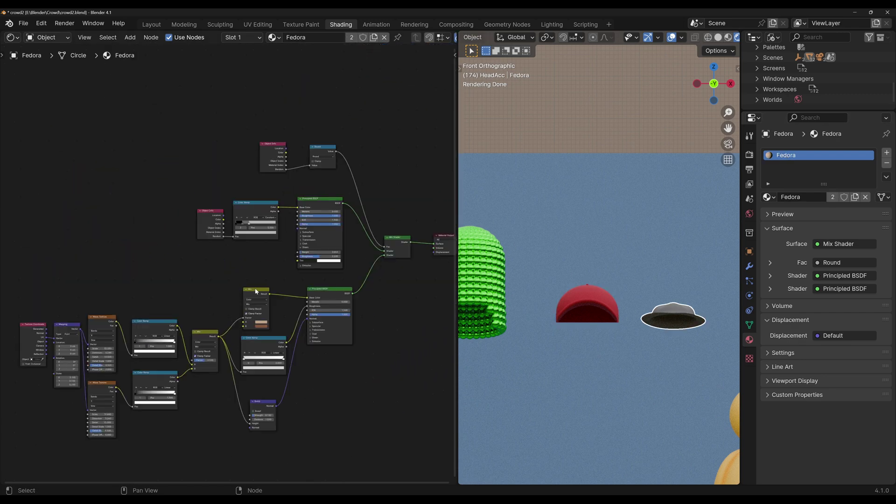
scroll(257, 293, up, 6)
middle_drag(332, 229, 262, 282)
scroll(229, 264, up, 2)
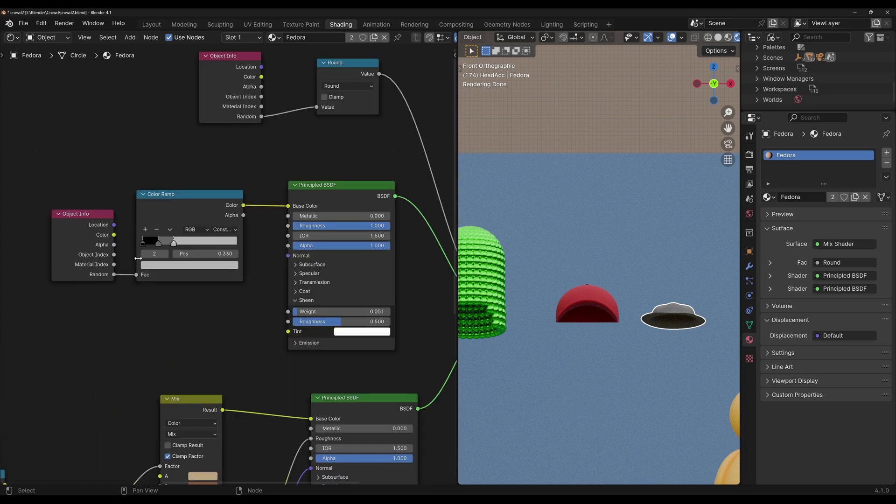
key(Home)
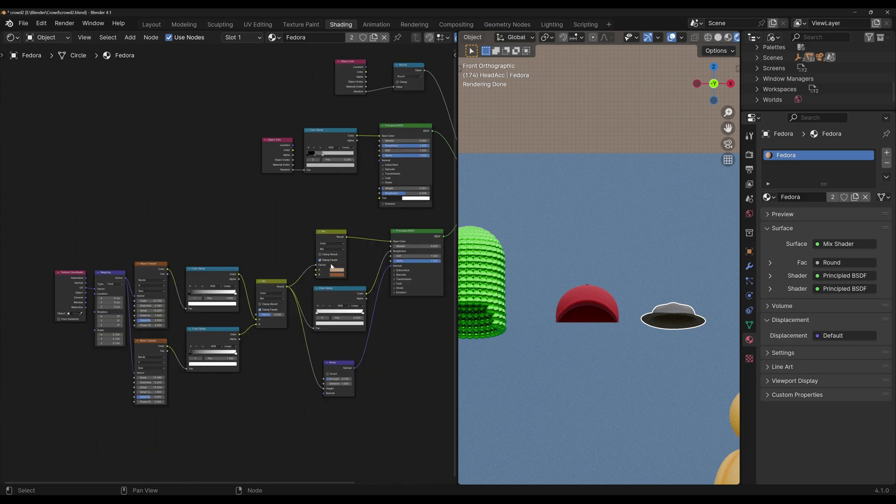
scroll(351, 124, up, 4)
middle_drag(351, 124, 172, 284)
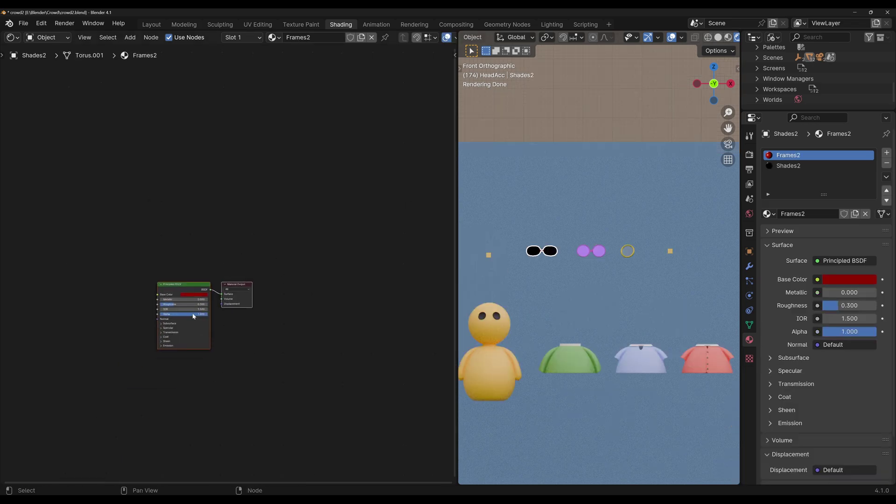
Feed the Frames2 Base Color from a new Constant Color Ramp with dark red and a purple stop at 0.630
key(shift+a)
click(86, 272)
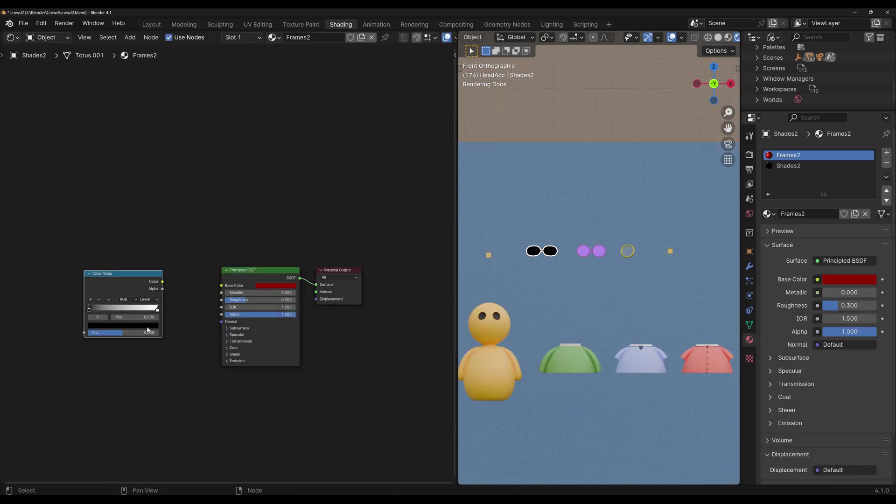
click(157, 310)
click(144, 327)
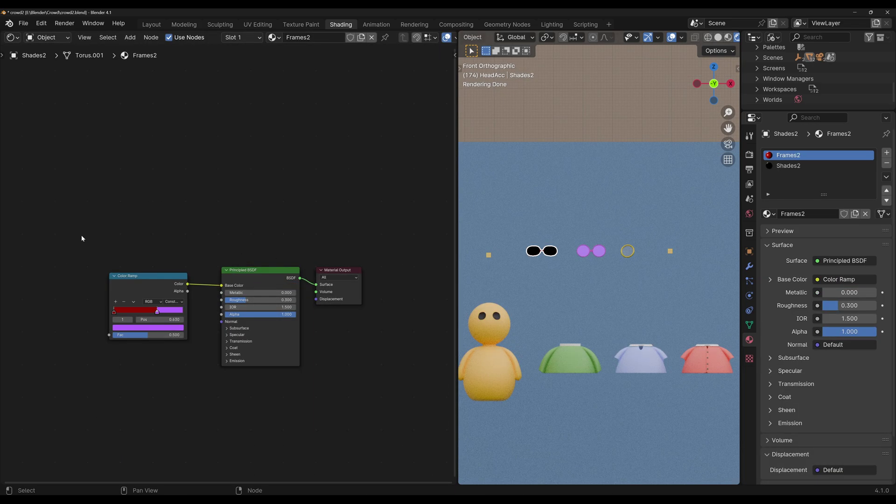
Select the purple glasses, the monocle and the green shirt to examine the node setup of each material
click(592, 253)
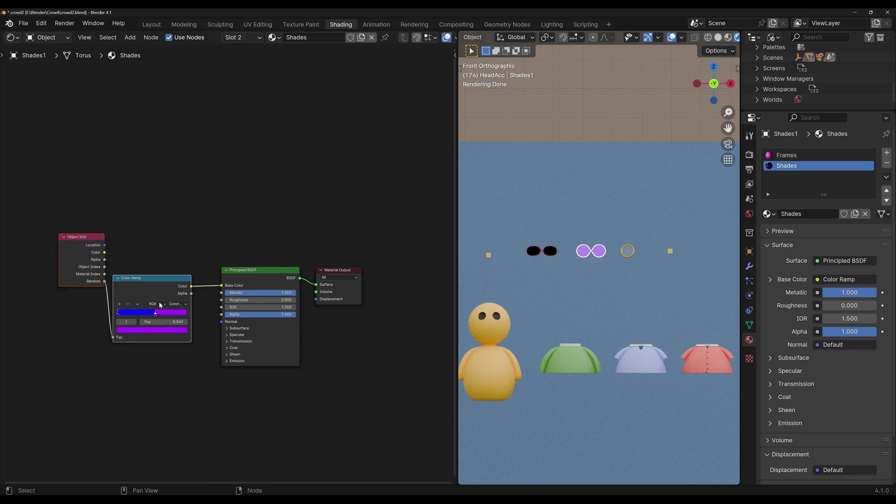
click(622, 252)
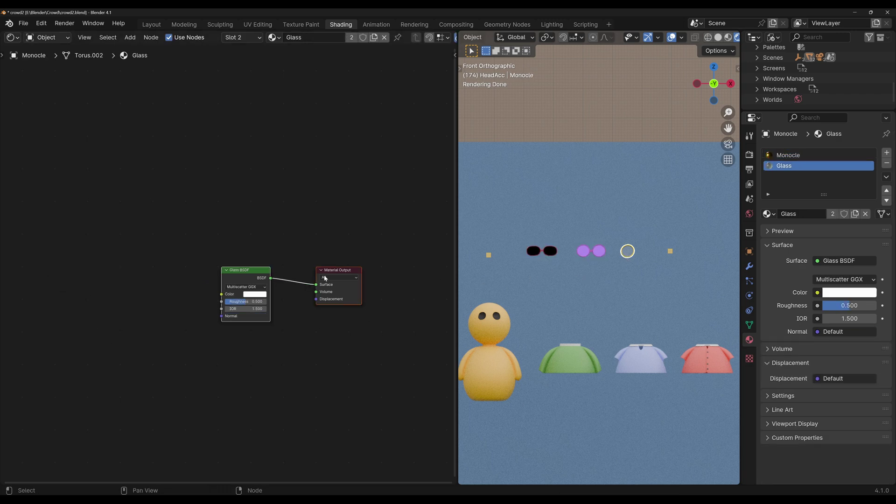
click(569, 365)
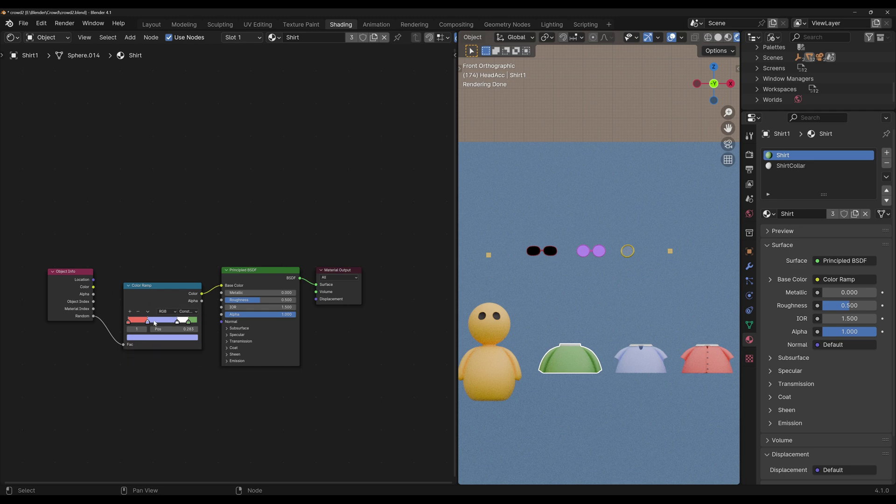
scroll(535, 266, down, 2)
shift+middle_drag(534, 267, 627, 290)
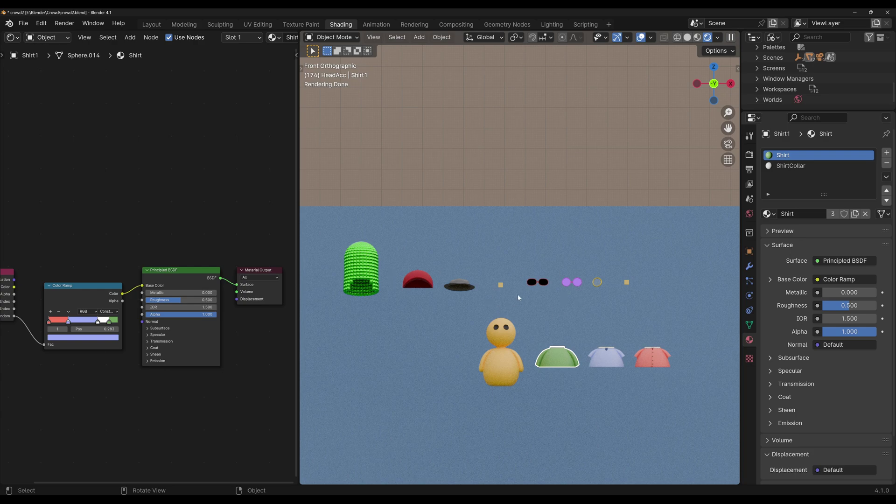
scroll(517, 295, down, 2)
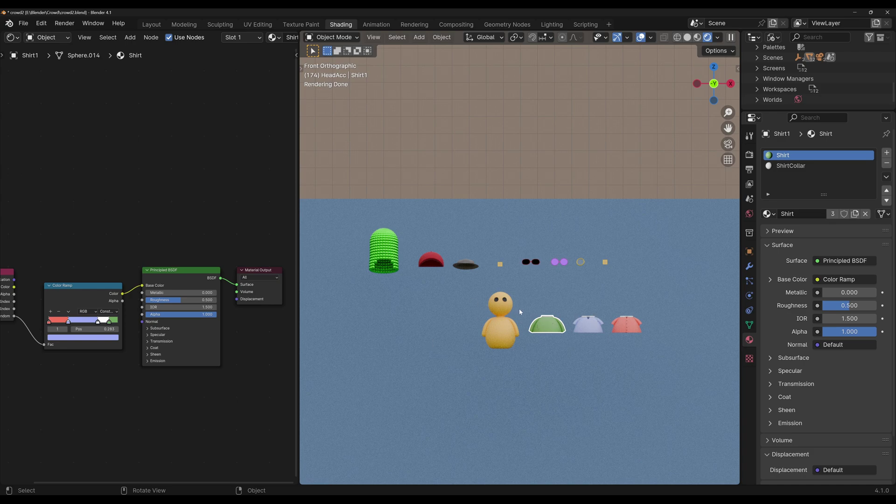
Add a mesh plane and move it along the Y axis to the open area in front of the character
key(shift+a)
click(605, 74)
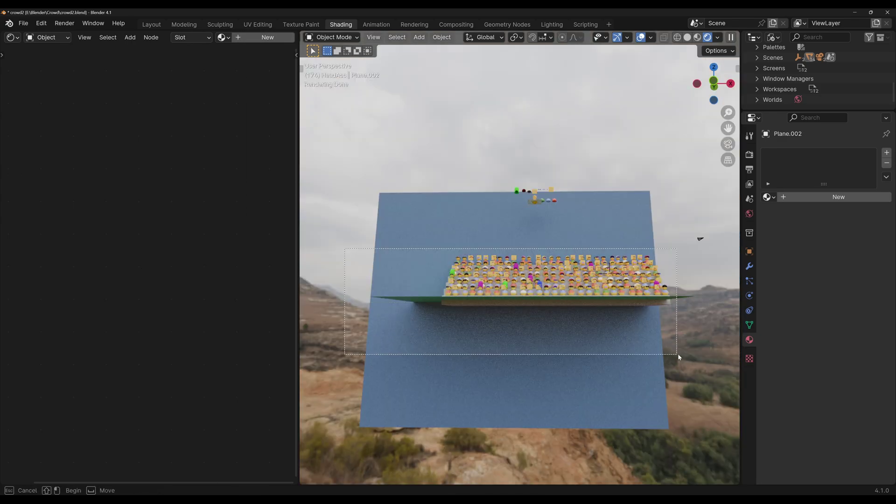
middle_drag(604, 75, 568, 222)
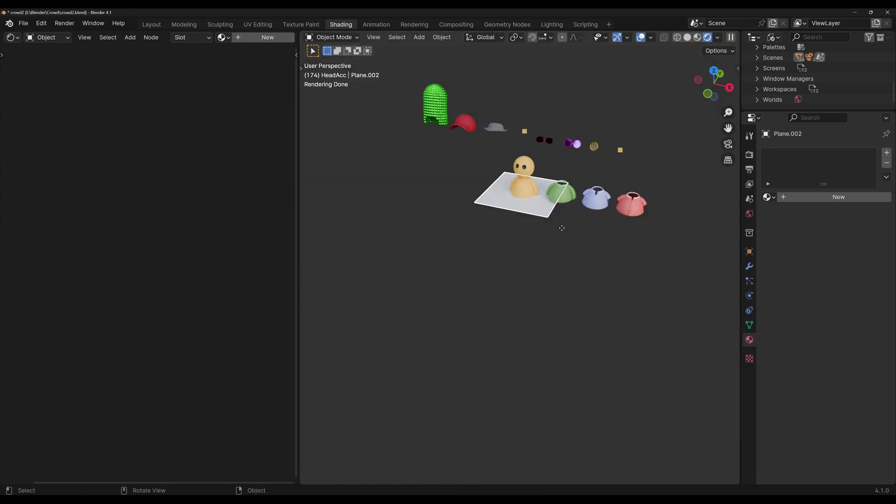
key(g)
key(y)
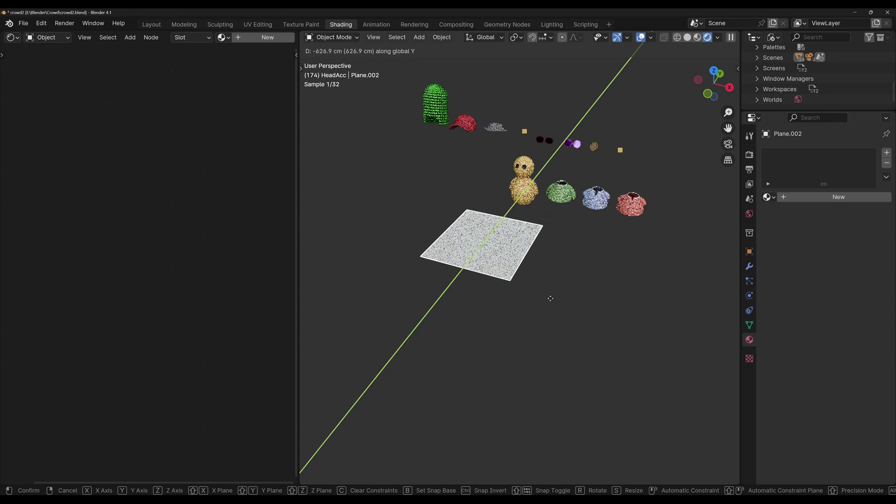
click(489, 292)
Scale the plane up uniformly
middle_drag(488, 292, 493, 298)
scroll(494, 294, down, 1)
key(s)
click(554, 265)
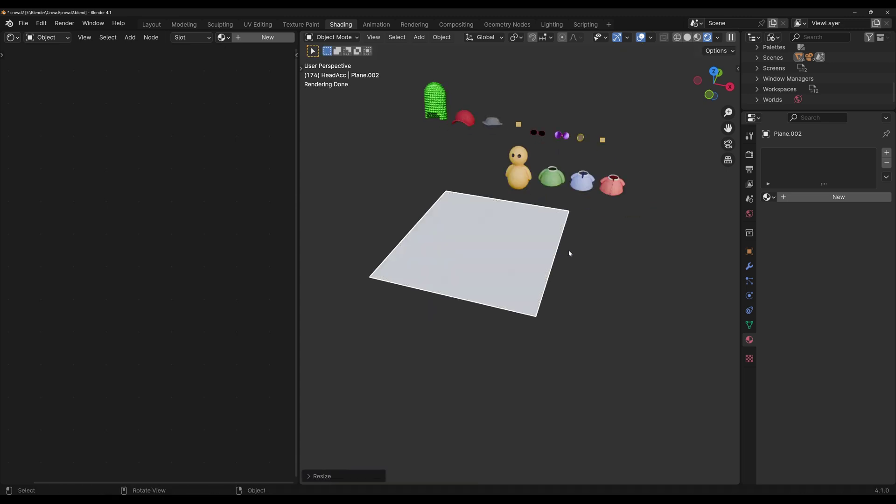
Divide the plane into four equal faces with one centered loop cut in each direction
key(Tab)
key(1)
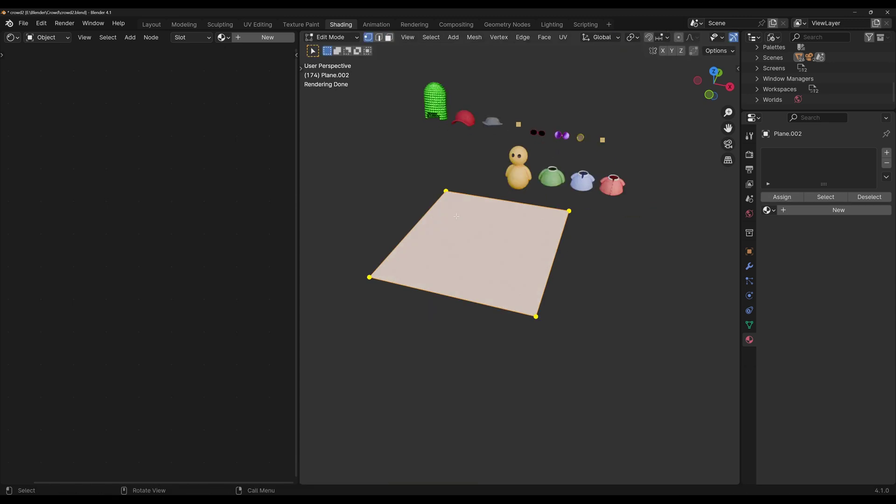
click(446, 190)
key(ctrl+r)
click(432, 186)
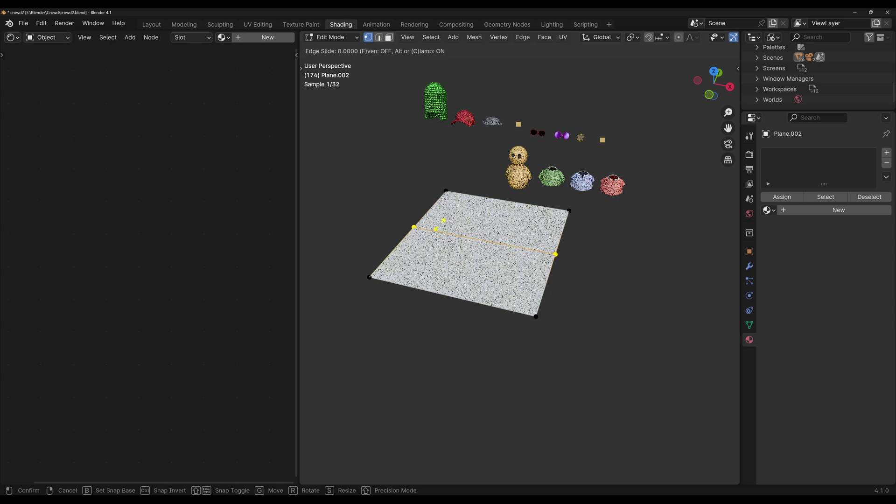
click(434, 183)
key(ctrl+r)
click(520, 293)
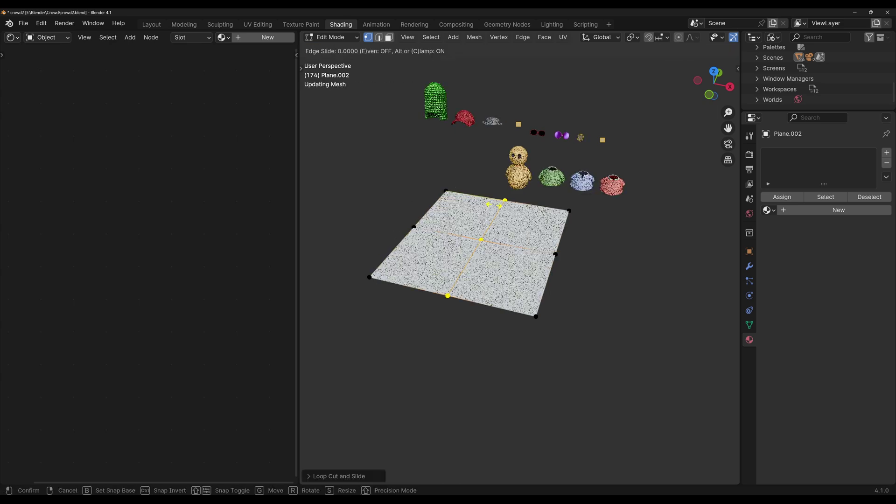
click(520, 293)
key(g)
right_click(418, 238)
click(543, 317)
key(g)
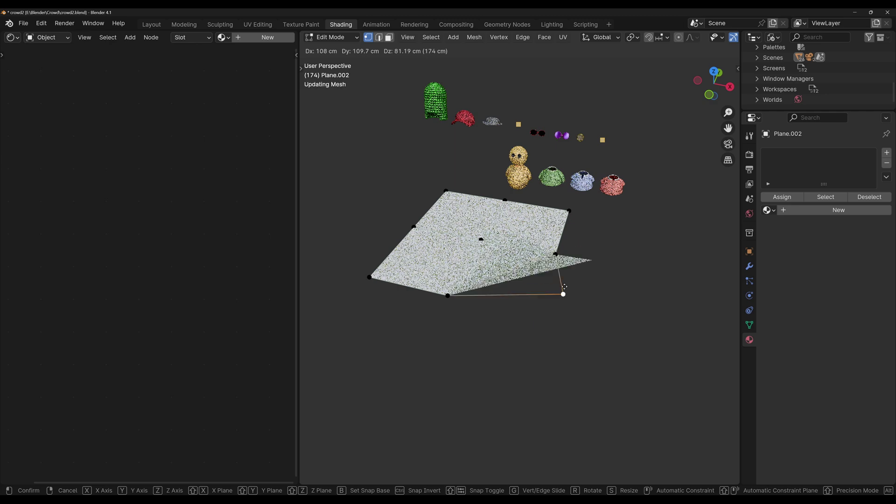
right_click(579, 280)
Leave Edit Mode and, in the Geometry Nodes workspace, give the plane a new node group named CrowdDudes
scroll(532, 326, up, 1)
shift+middle_drag(485, 252, 537, 273)
middle_drag(537, 273, 530, 225)
key(Tab)
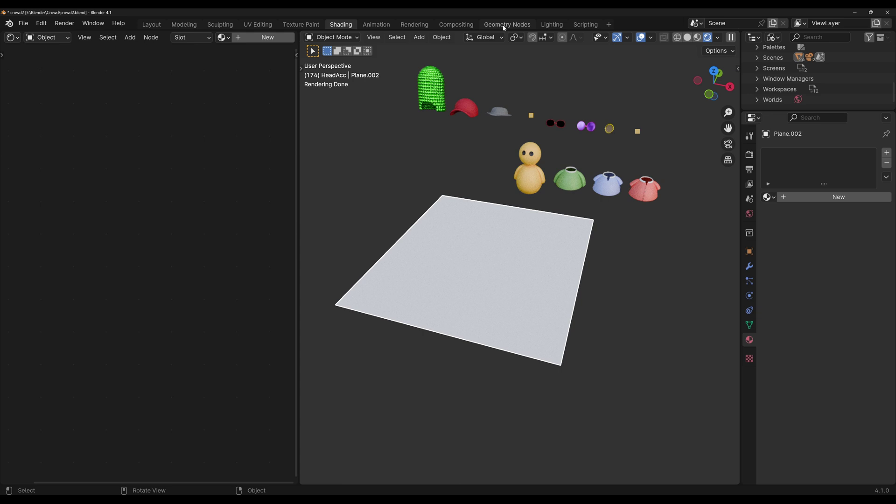
click(505, 26)
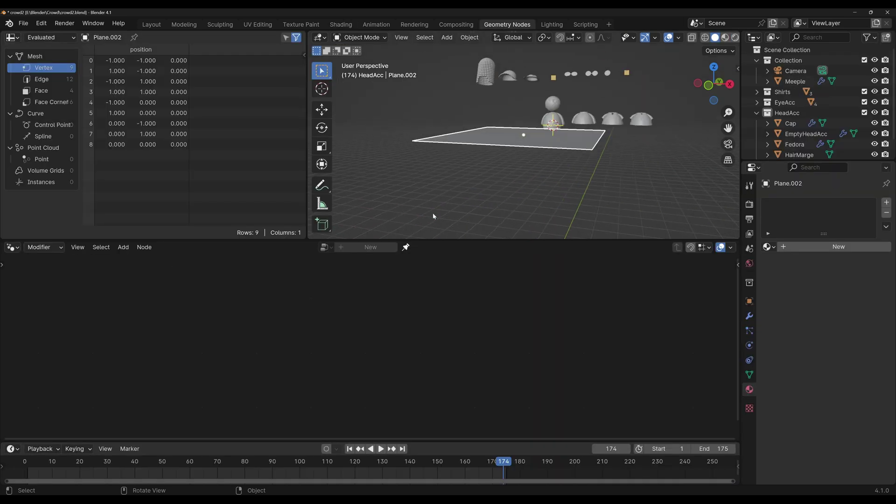
click(371, 247)
double_click(375, 247)
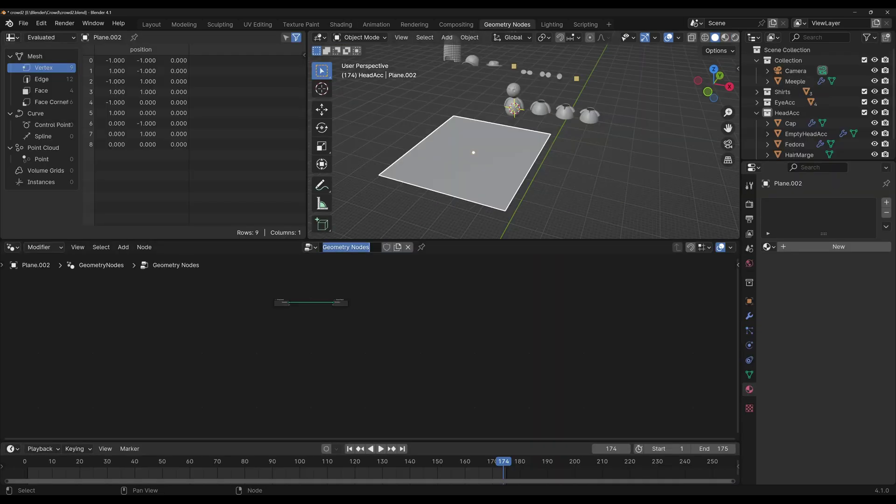
text(CrowdDud)
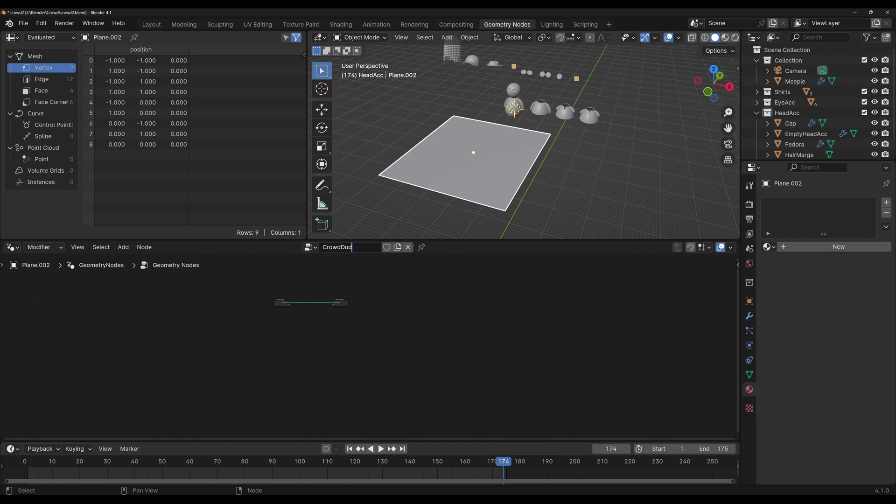
text(es)
key(Return)
Insert an Instance on Points node between the Group Input and Group Output of CrowdDudes
key(shift+a)
text(inst)
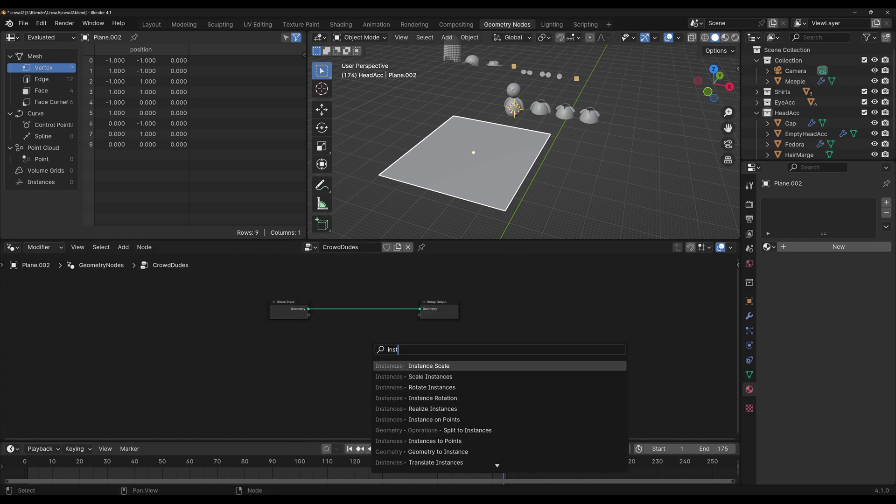
text(ance on)
key(Return)
click(355, 307)
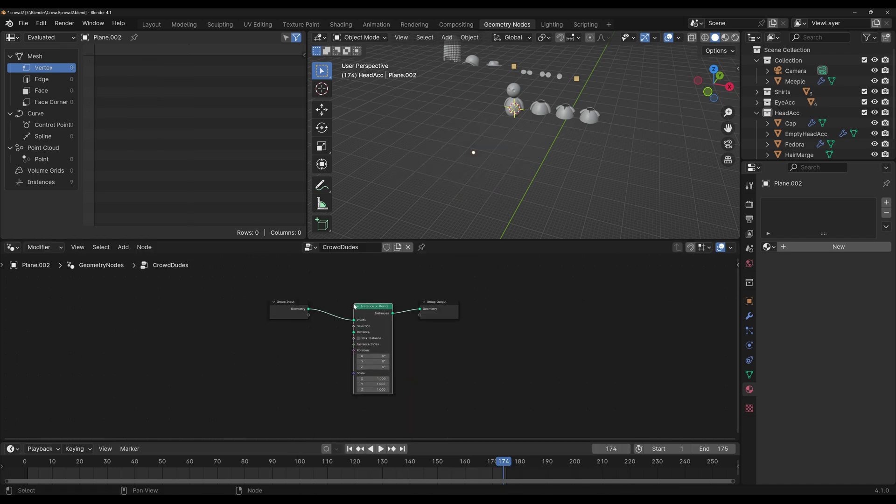
Rename the Meeple object as Dude and move Plane.002 from the HeadAcc collection into the one holding Dude
click(517, 99)
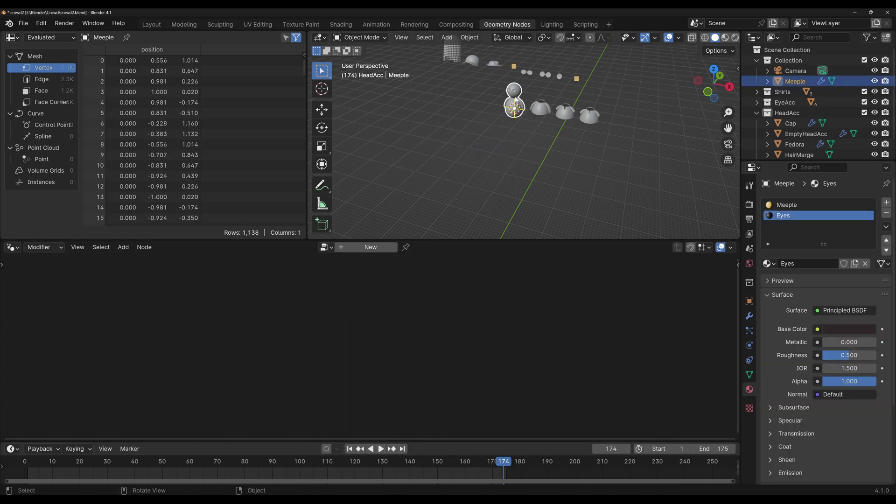
double_click(794, 81)
text(Dude)
key(Return)
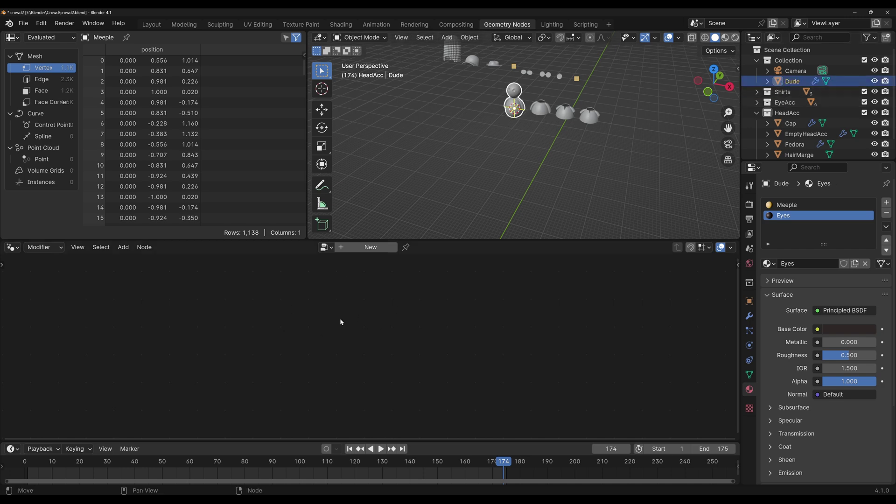
scroll(817, 119, down, 1)
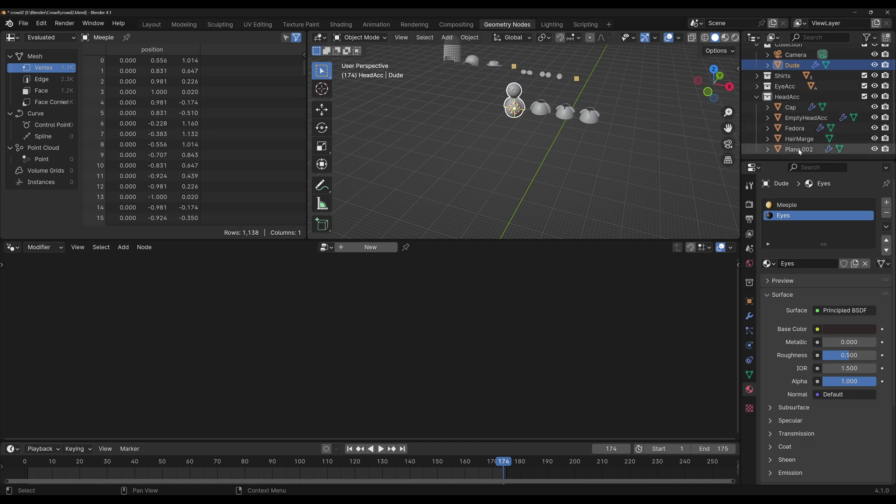
drag(800, 151, 798, 80)
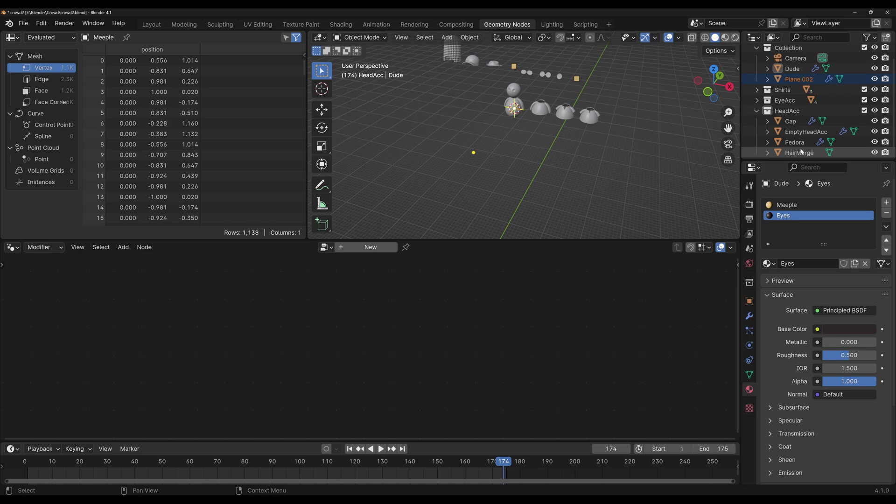
Rename the Plane.002 object as SpawnVerts
scroll(801, 152, up, 1)
double_click(799, 92)
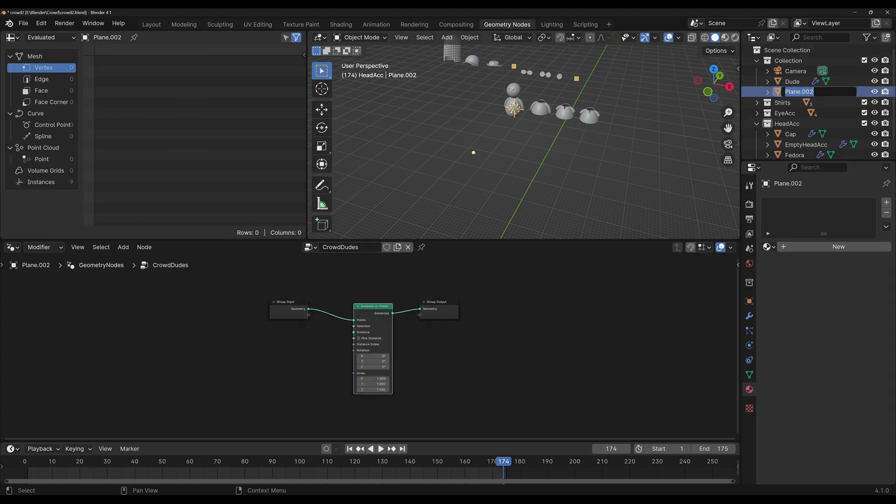
text(SpawnVerts)
key(Return)
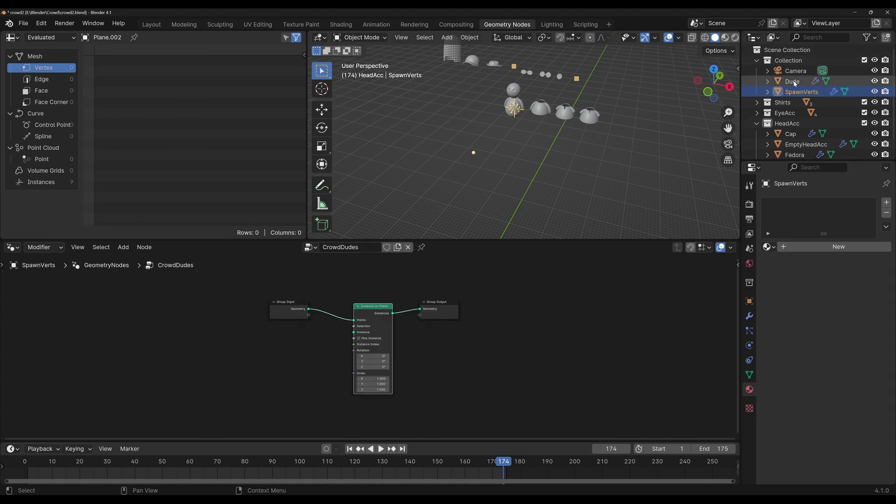
Pin the CrowdDudes node tree and add an Object Info node for Dude, feeding its Geometry into the Instance input of Instance on Points
click(422, 247)
click(540, 117)
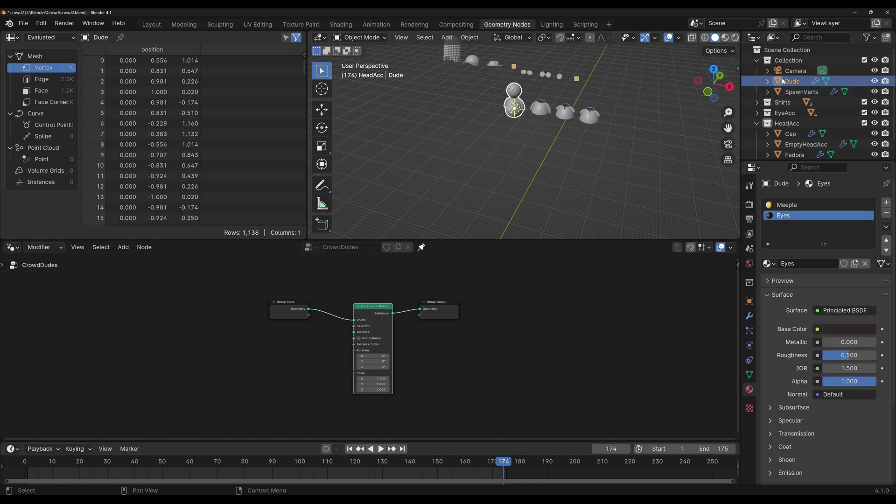
drag(783, 81, 516, 355)
middle_drag(539, 372, 570, 331)
drag(570, 331, 329, 327)
scroll(376, 320, up, 4)
middle_drag(342, 330, 359, 364)
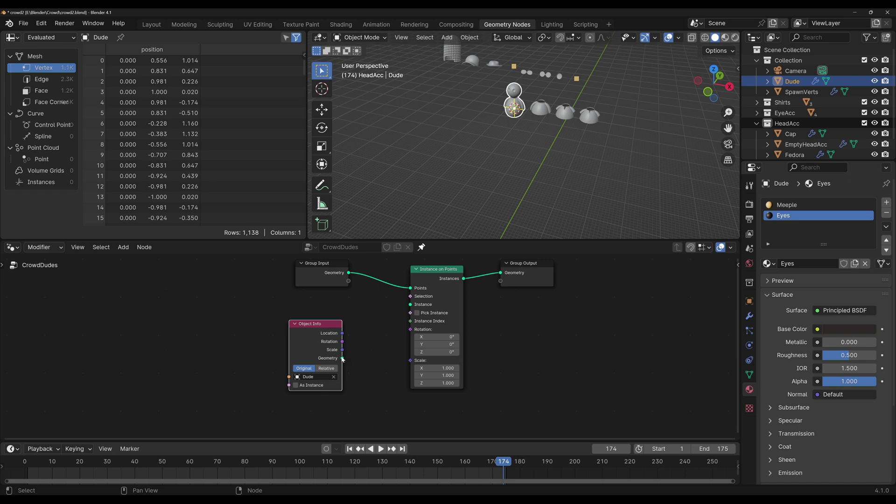
drag(342, 359, 410, 304)
scroll(520, 178, down, 8)
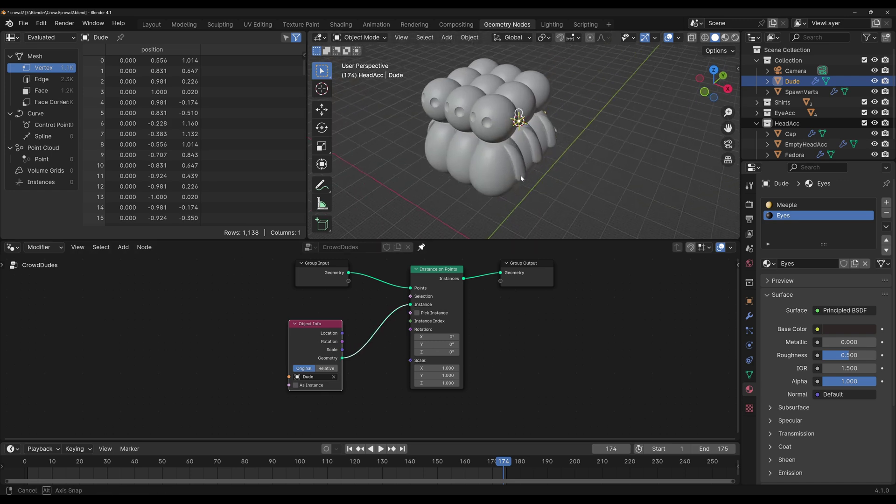
Select SpawnVerts and apply its scale
middle_drag(520, 178, 519, 150)
click(519, 151)
key(s)
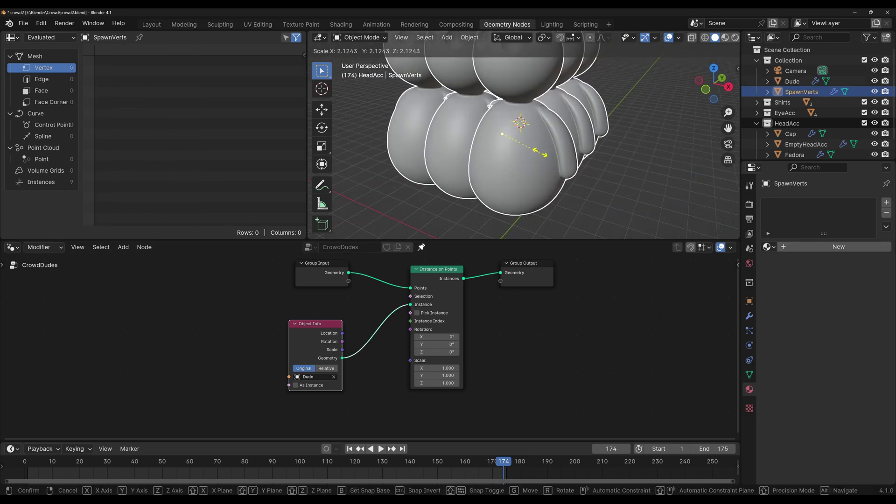
right_click(527, 152)
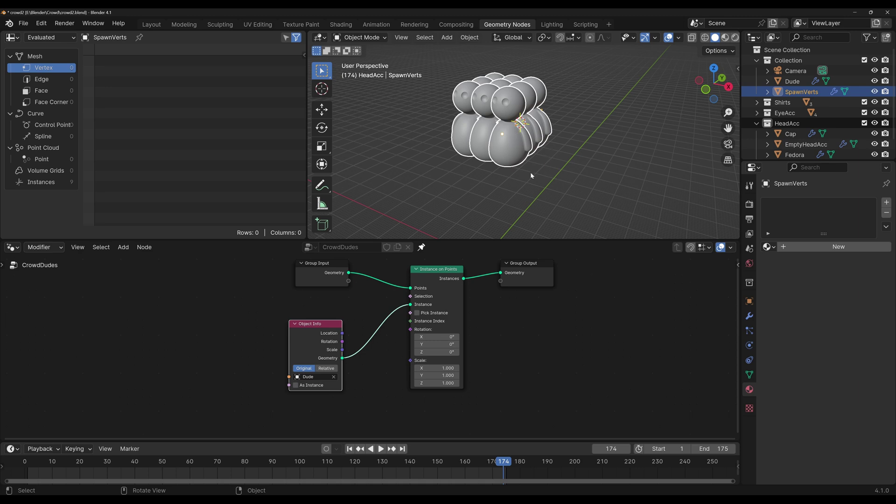
key(ctrl+a)
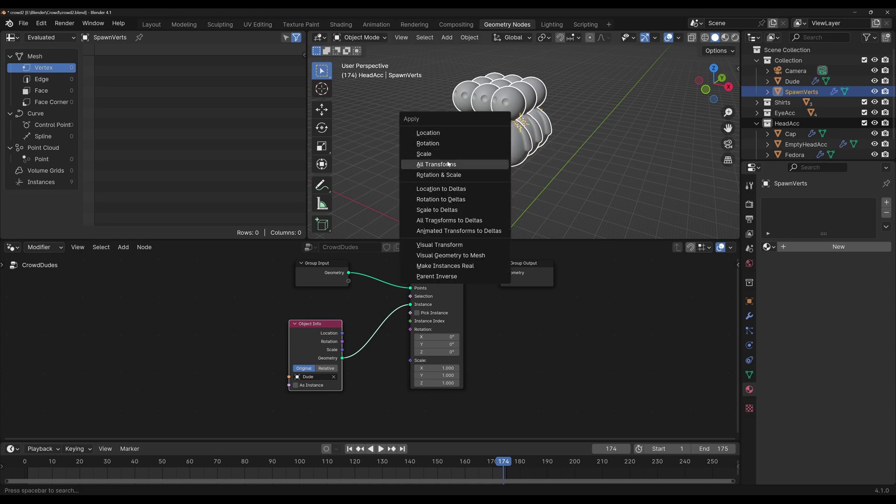
click(425, 154)
scroll(438, 135, up, 5)
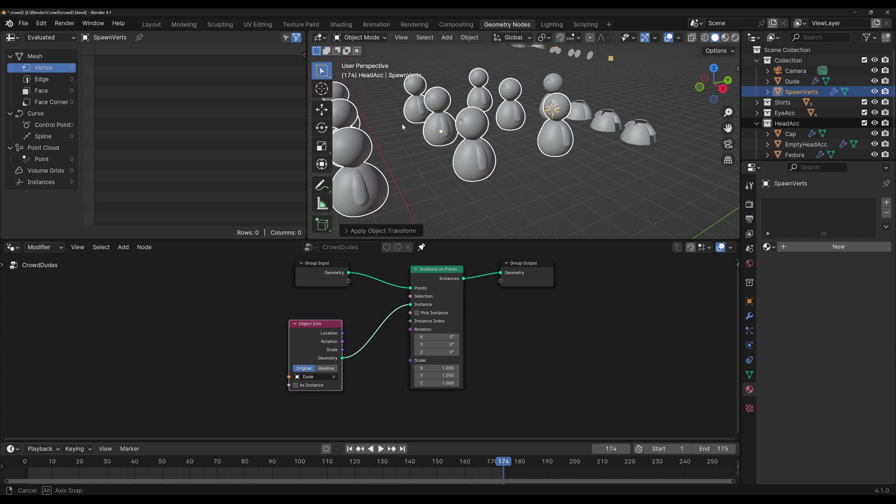
scroll(437, 129, down, 2)
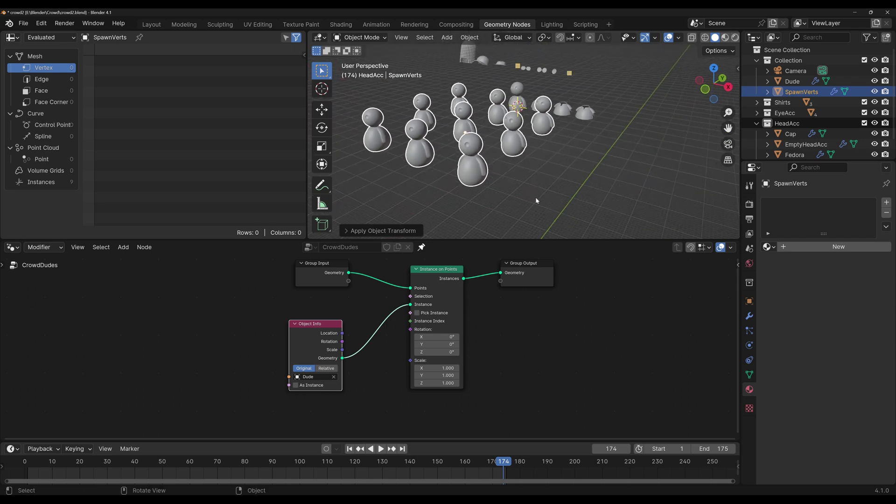
middle_drag(536, 200, 512, 194)
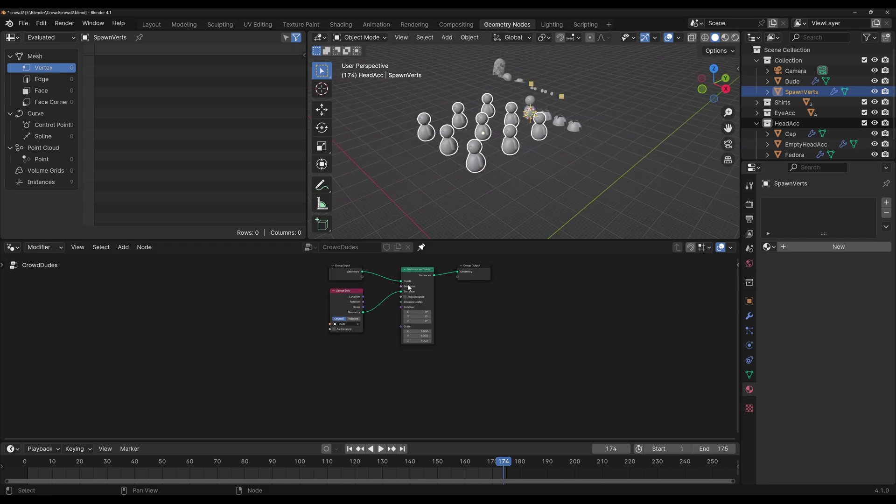
Duplicate the Instance on Points node and place the copy below the original
click(417, 270)
key(shift+d)
click(418, 357)
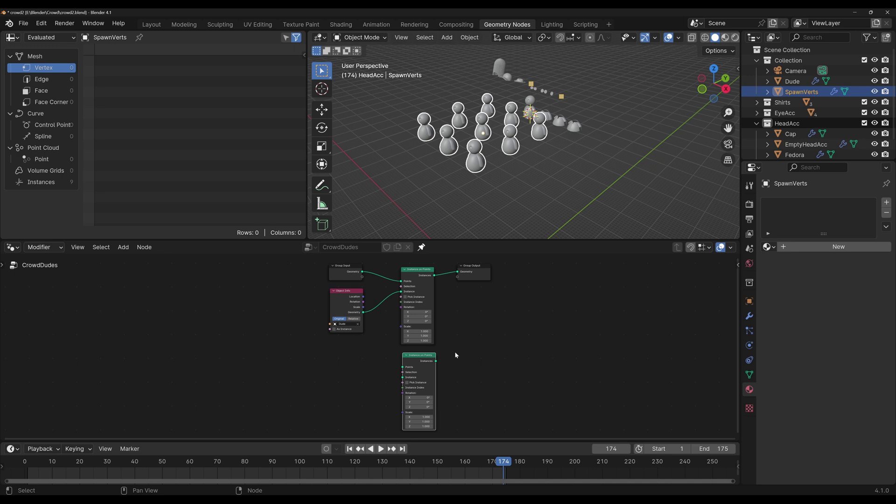
Feed the copied node's Instance input from a Collection Info node for Shirts, enabling Separate Children, Reset Children and Pick Instance
click(756, 124)
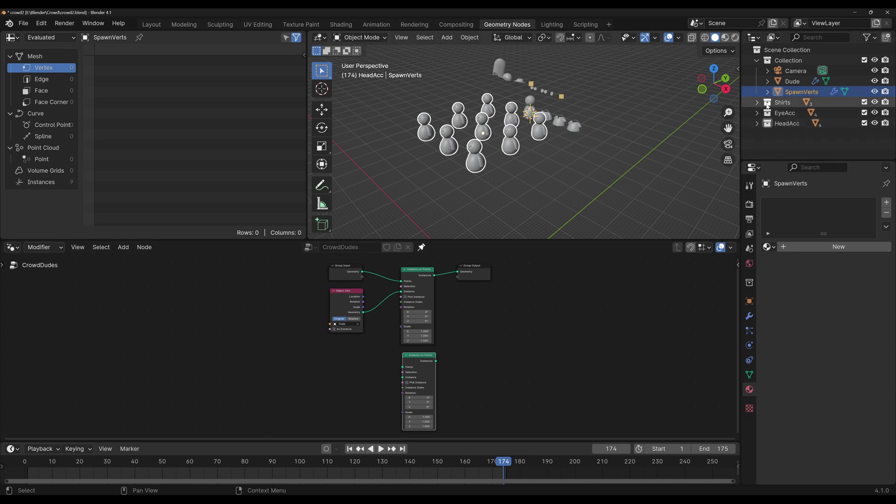
drag(768, 107, 355, 369)
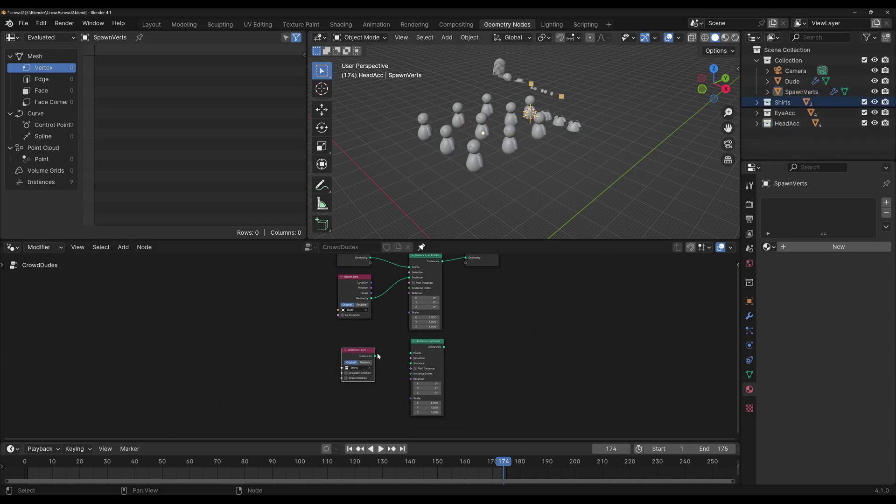
scroll(378, 357, up, 2)
middle_drag(373, 341, 327, 293)
drag(328, 315, 404, 335)
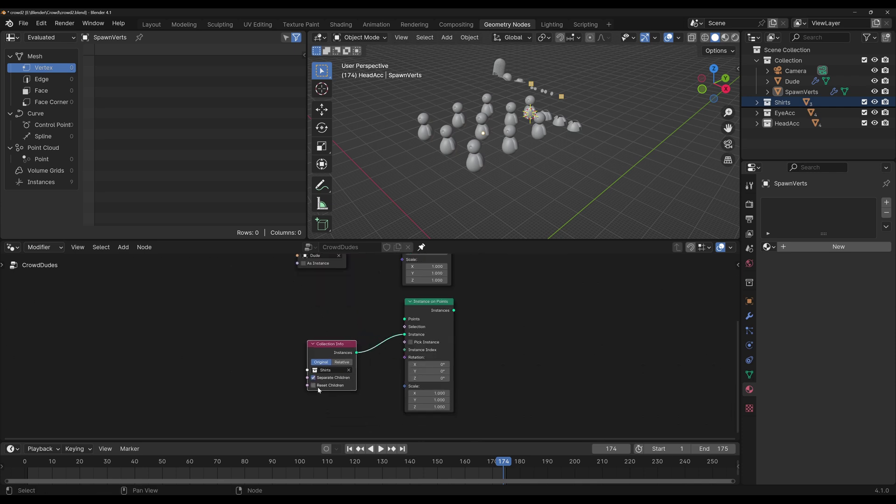
click(410, 342)
scroll(508, 316, down, 2)
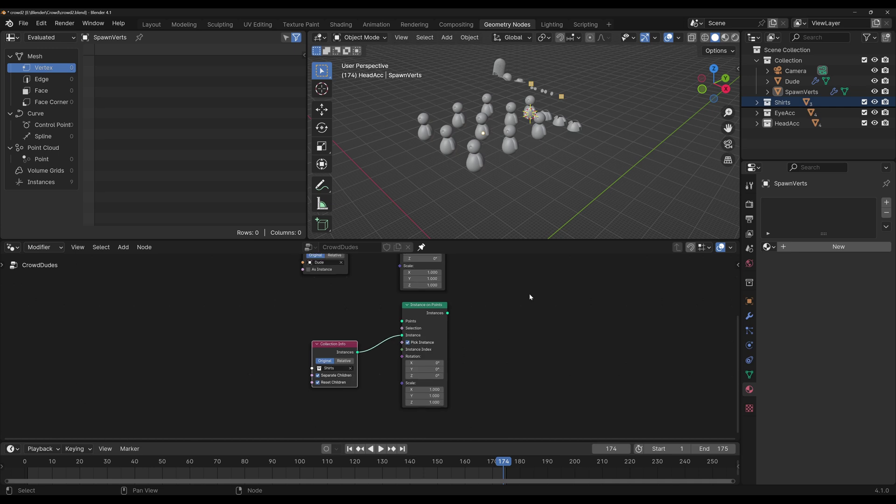
Connect the Group Input Geometry to the second Instance on Points and merge both instance outputs through a Join Geometry node
middle_drag(530, 296, 485, 344)
drag(342, 259, 390, 371)
scroll(440, 313, down, 1)
middle_drag(440, 314, 450, 344)
ctrl+shift+right_drag(423, 346, 430, 396)
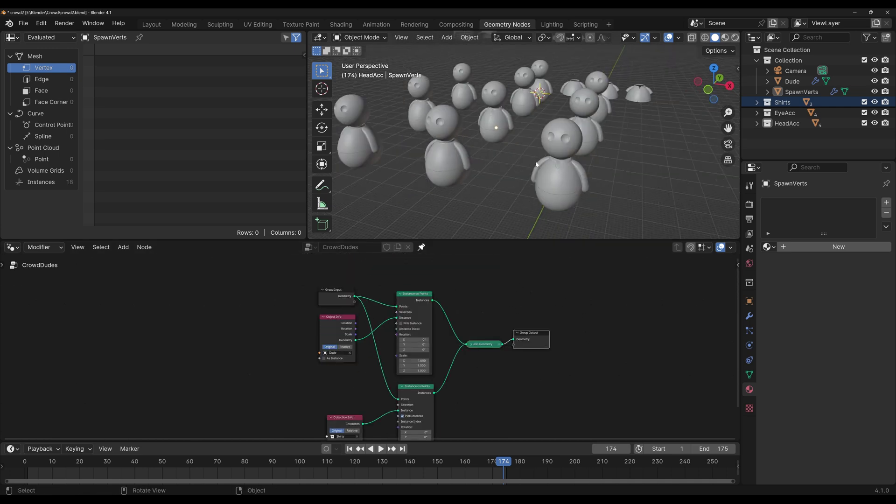
Examine how the shirts sit on the instanced dudes and compare them with the original Shirt1 object
middle_drag(486, 159, 448, 151)
scroll(655, 147, up, 2)
shift+middle_drag(655, 146, 591, 142)
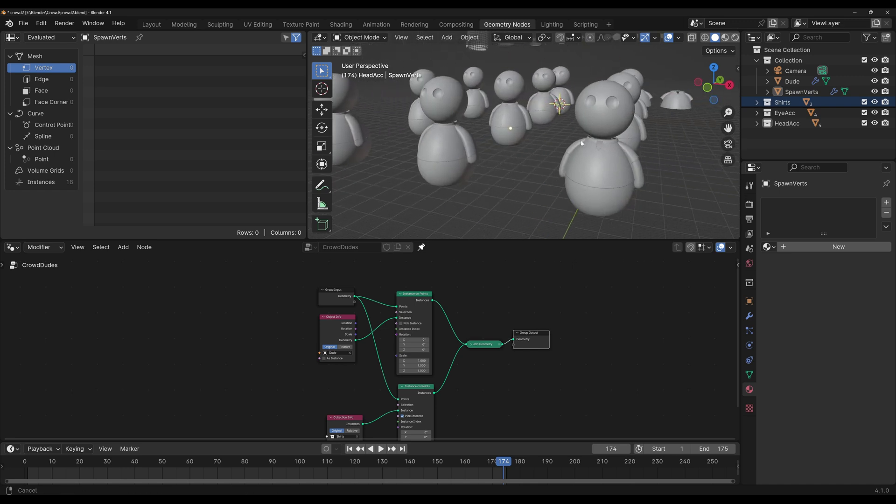
shift+middle_drag(478, 154, 499, 187)
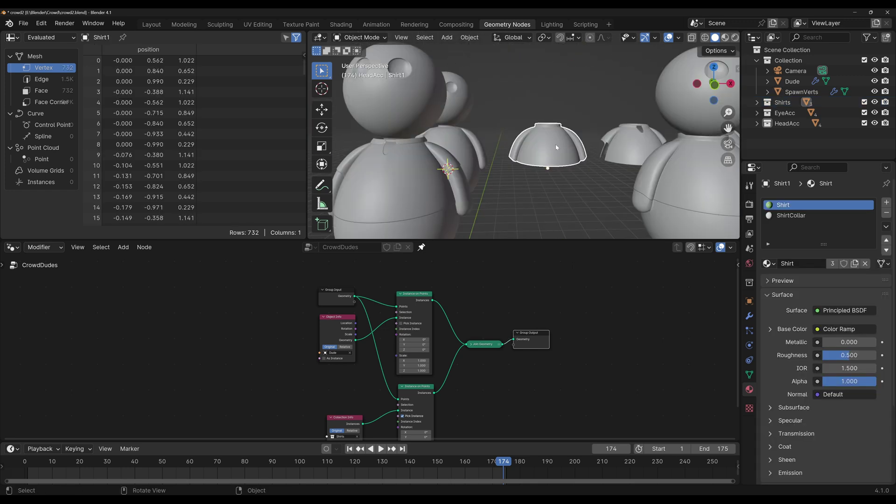
middle_drag(556, 145, 557, 136)
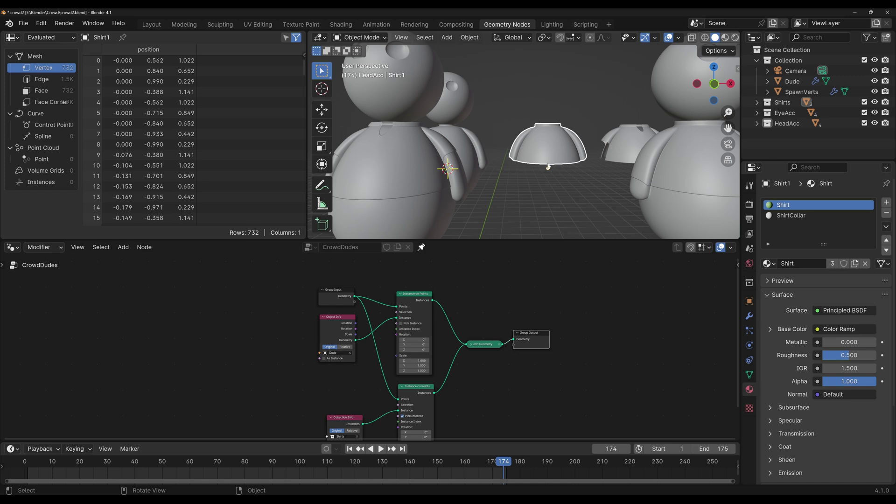
scroll(553, 169, down, 6)
scroll(430, 399, up, 1)
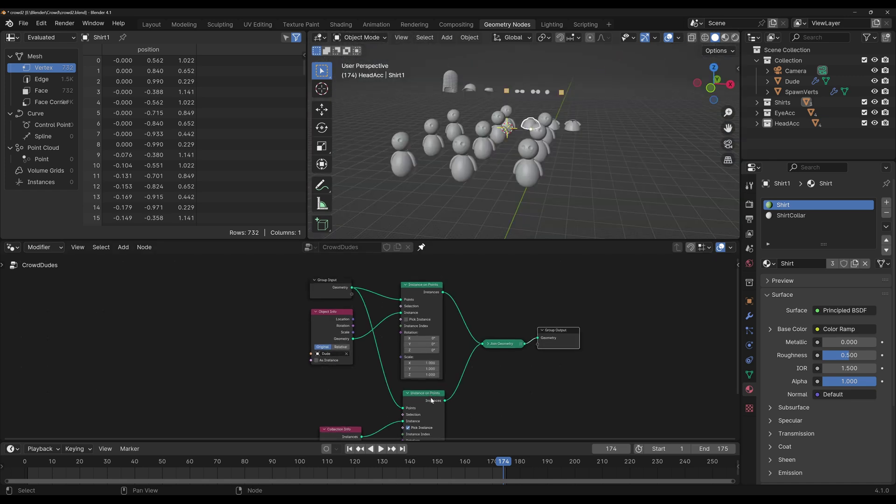
scroll(510, 179, up, 2)
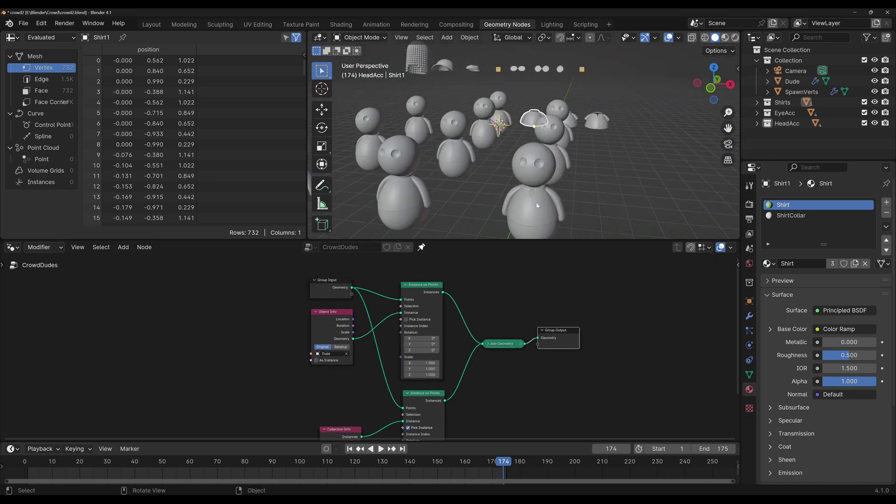
shift+click(526, 179)
middle_drag(527, 191, 618, 193)
Duplicate the Collection Info and Instance on Points pair, connect its output to Join Geometry, and set its collection to EyeAcc
key(shift+d)
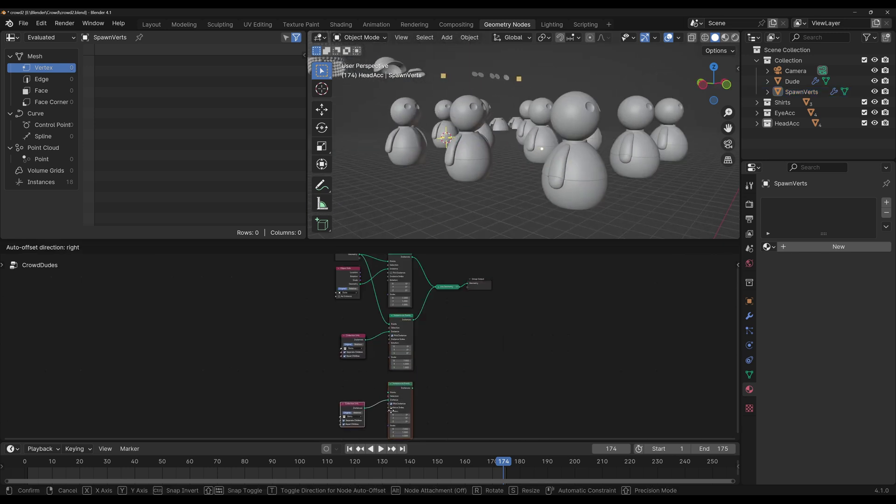
click(391, 403)
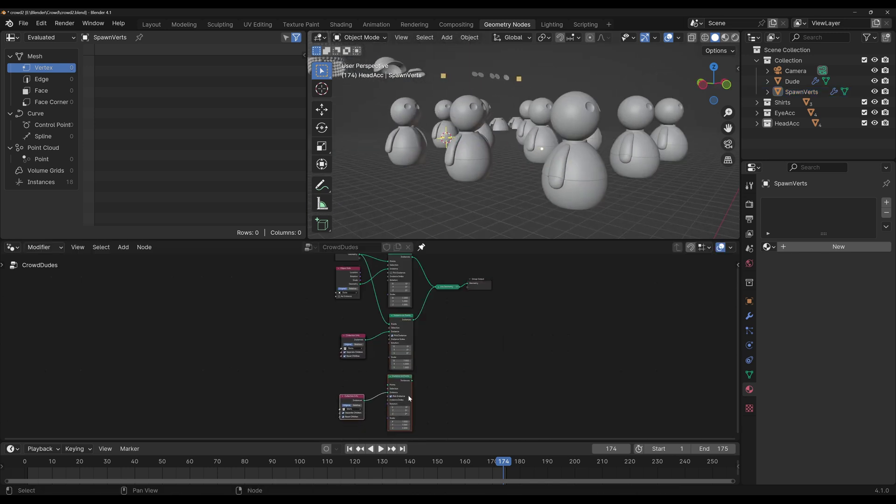
drag(413, 381, 438, 286)
scroll(373, 369, up, 4)
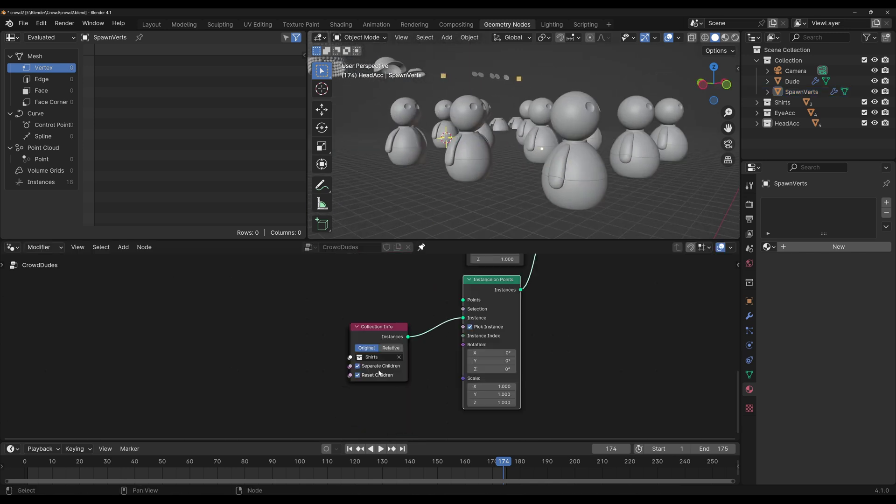
click(377, 359)
click(386, 384)
Move the Group Input node lower and connect its Geometry to the Points input of the EyeAcc Instance on Points node
drag(357, 308, 319, 409)
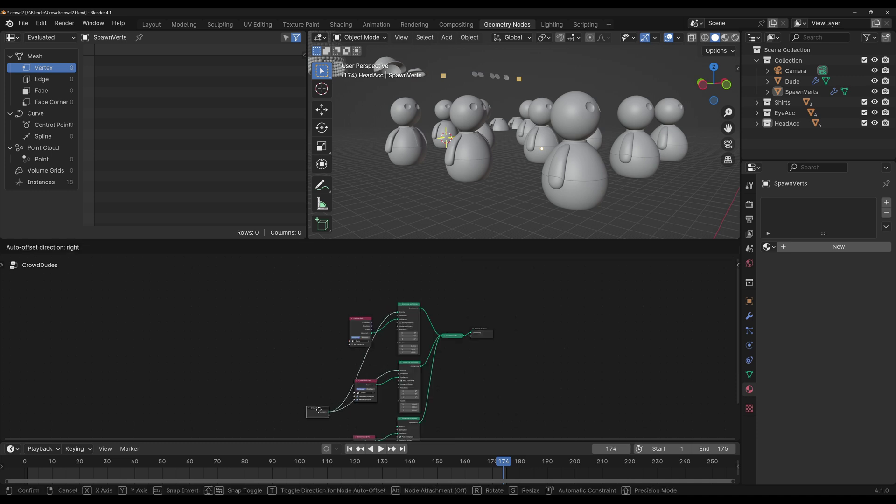
middle_drag(319, 410, 341, 296)
scroll(340, 295, up, 4)
drag(344, 281, 437, 301)
scroll(649, 149, down, 2)
middle_drag(649, 150, 442, 296)
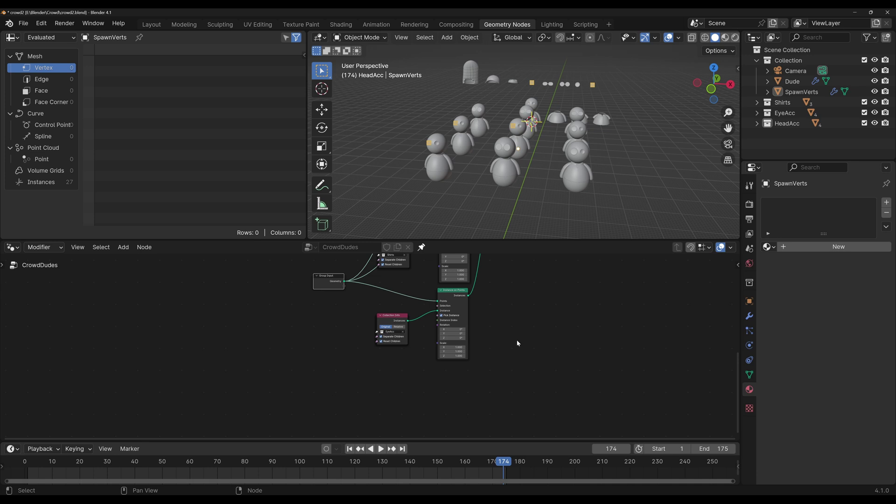
Duplicate the EyeAcc Collection Info and Instance on Points pair below and set the copy's collection to HeadAcc
drag(500, 390, 375, 297)
key(shift+d)
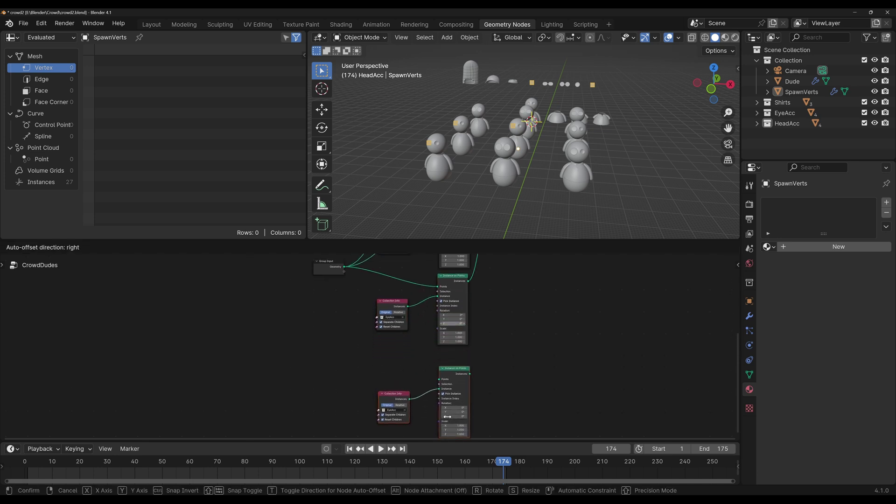
click(444, 401)
click(389, 394)
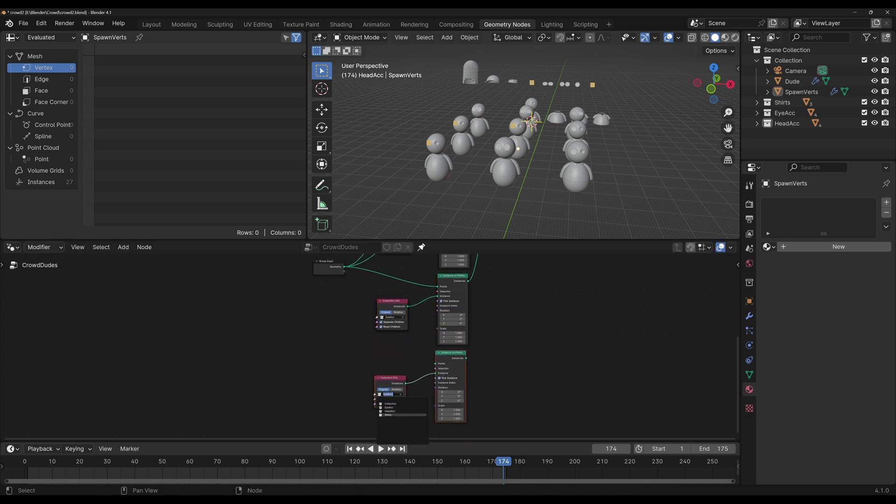
click(388, 415)
scroll(514, 362, down, 4)
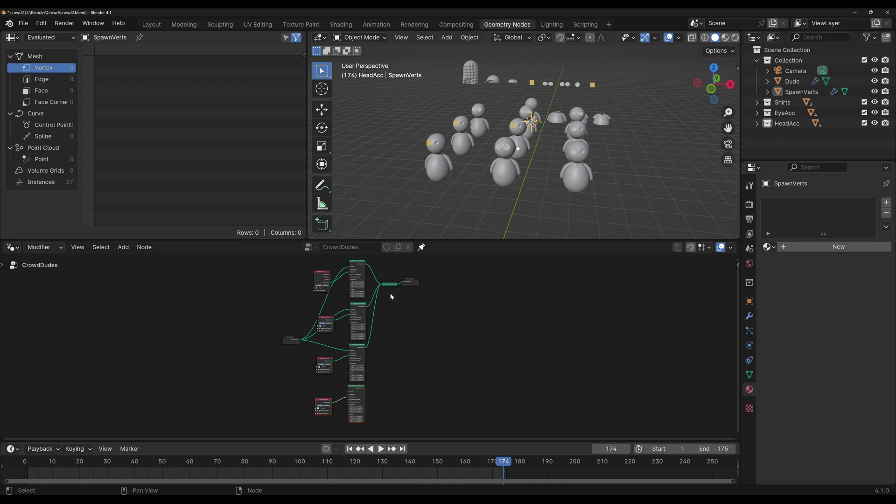
Connect the HeadAcc Instance on Points output to the Join Geometry node
scroll(369, 416, up, 8)
scroll(369, 416, down, 15)
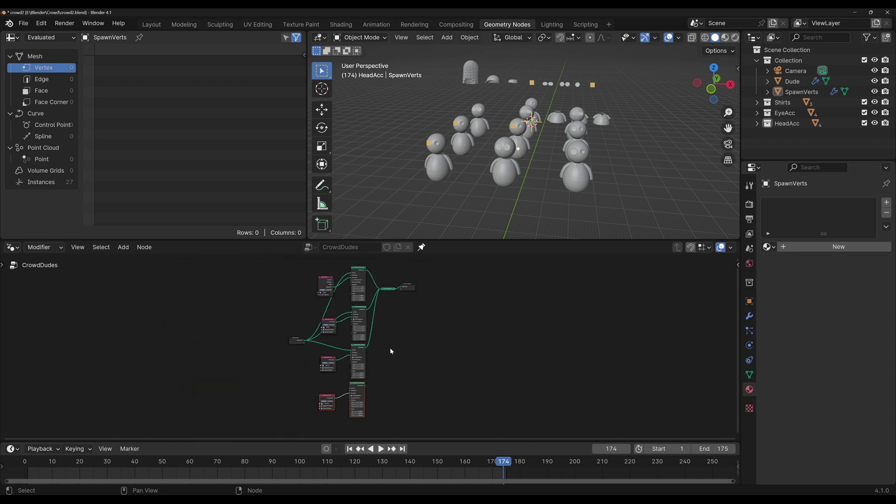
middle_drag(387, 331, 433, 320)
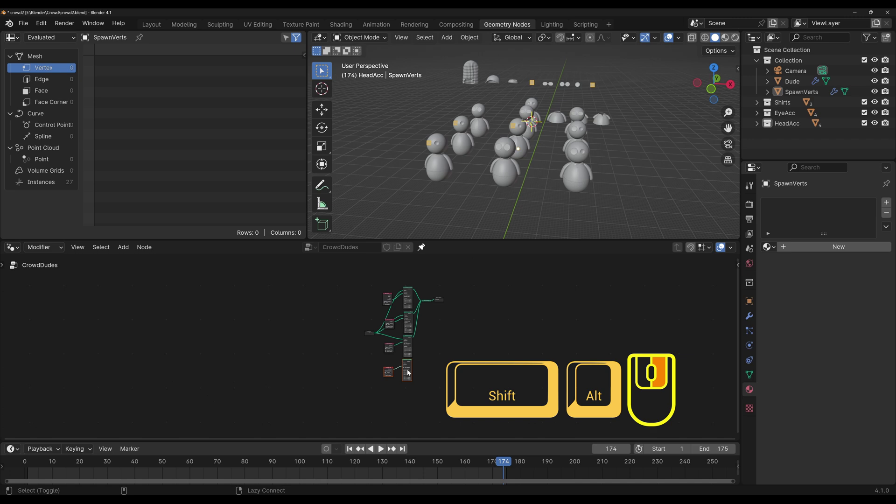
alt+shift+right_drag(406, 372, 431, 301)
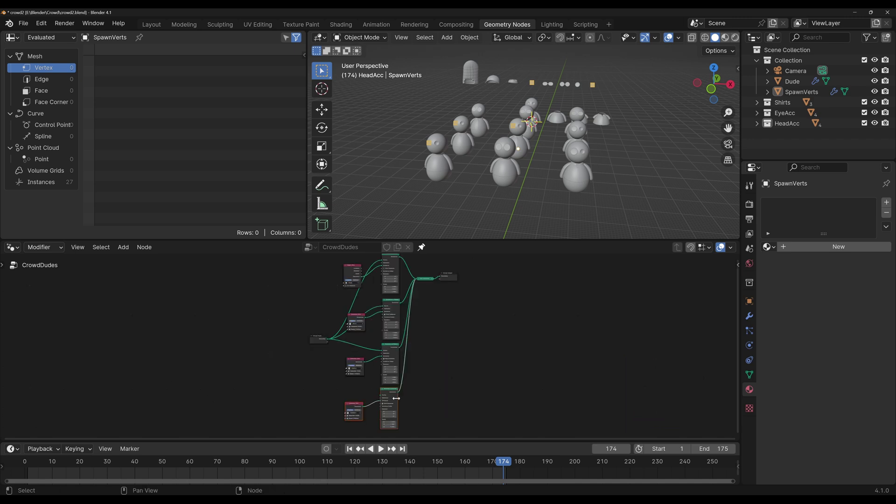
scroll(399, 397, up, 4)
scroll(399, 397, up, 1)
middle_drag(418, 396, 392, 344)
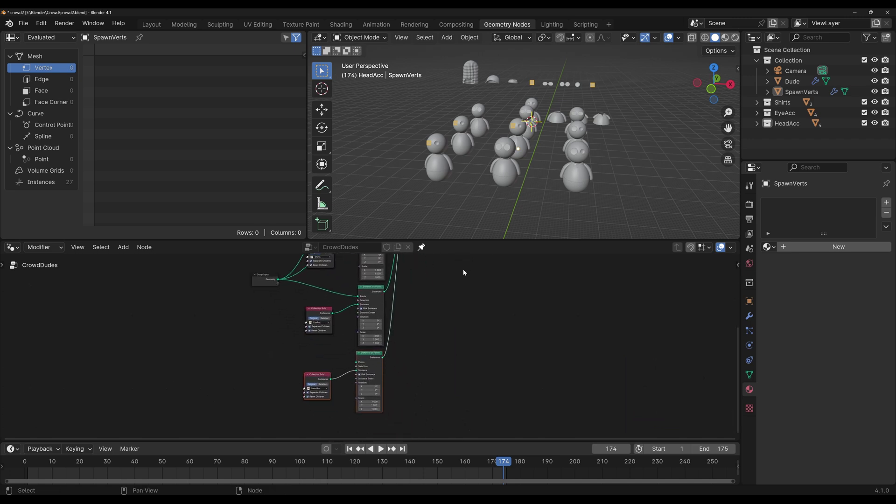
middle_drag(463, 270, 450, 378)
middle_drag(401, 344, 405, 309)
scroll(402, 308, down, 2)
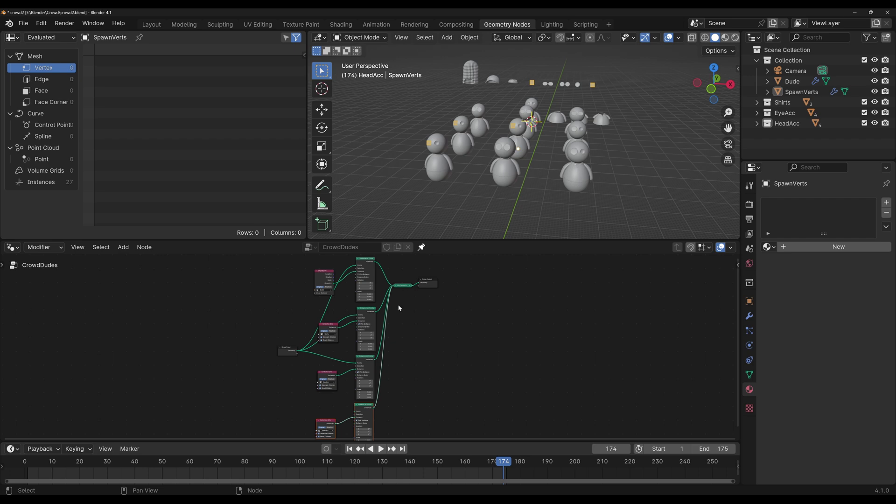
click(368, 363)
key(shift+d)
click(483, 359)
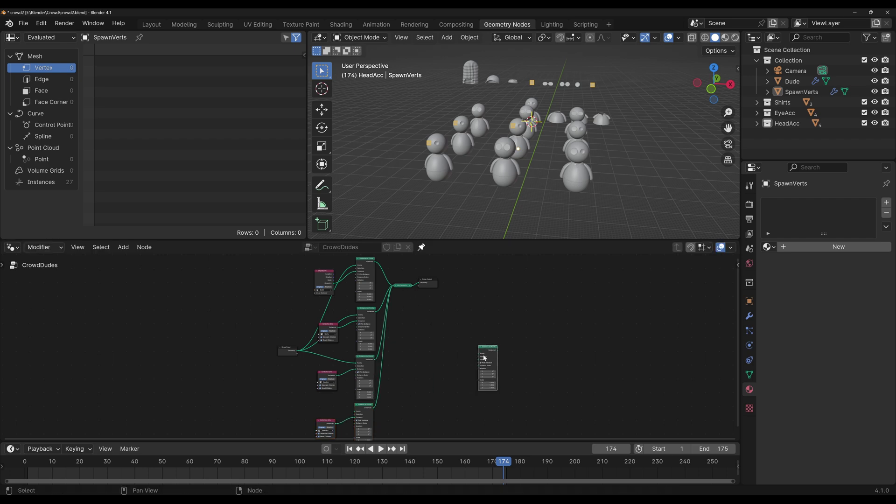
middle_drag(402, 413, 357, 367)
scroll(356, 368, up, 2)
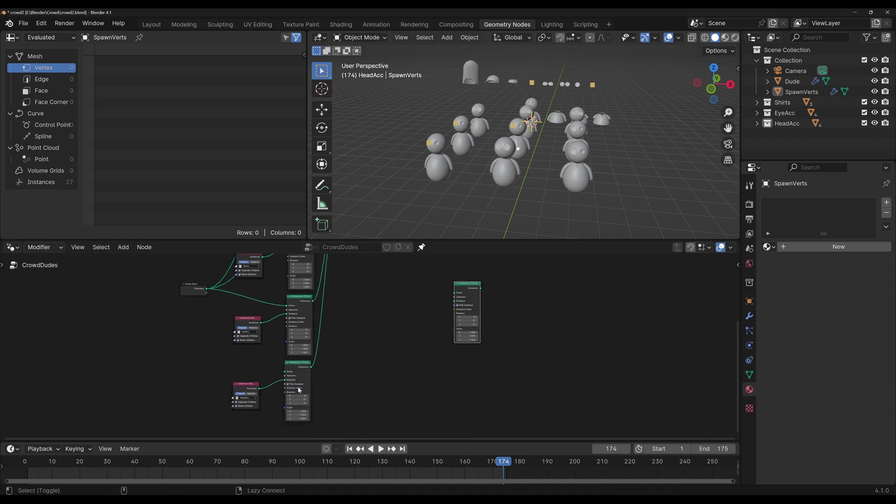
drag(311, 367, 463, 323)
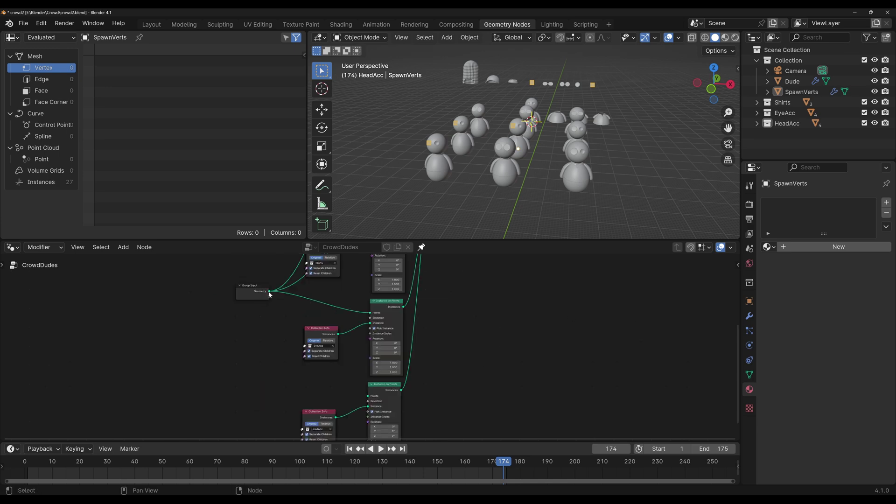
Connect the Group Input Geometry to the HeadAcc Instance on Points node's Points input and move Join Geometry and Group Output lower
drag(269, 292, 368, 396)
drag(426, 303, 427, 327)
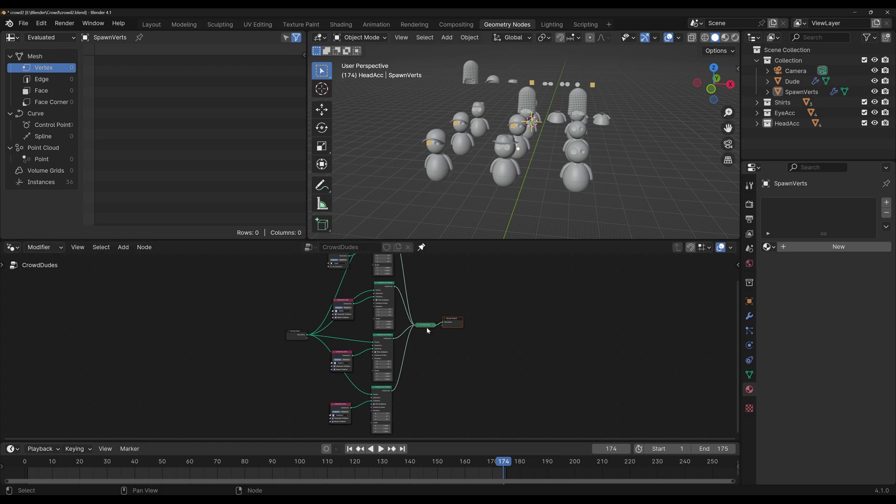
scroll(462, 320, down, 1)
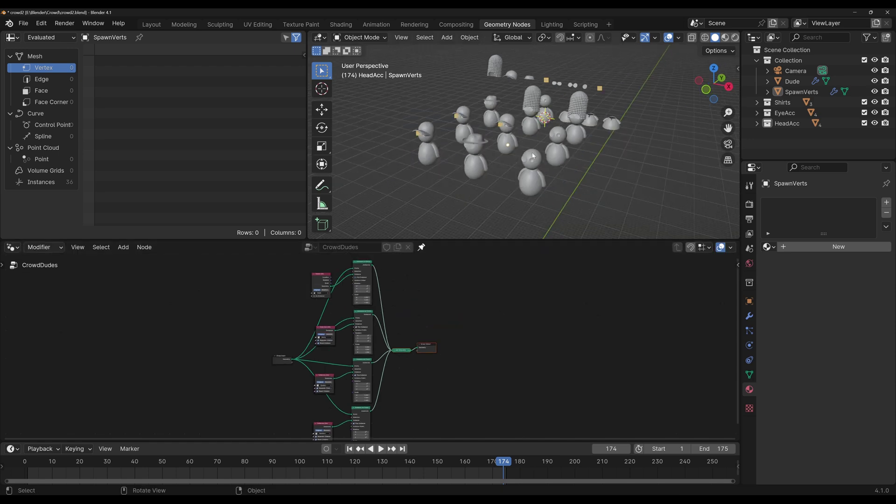
Display the instanced crowd in rendered viewport shading
middle_drag(509, 144, 510, 147)
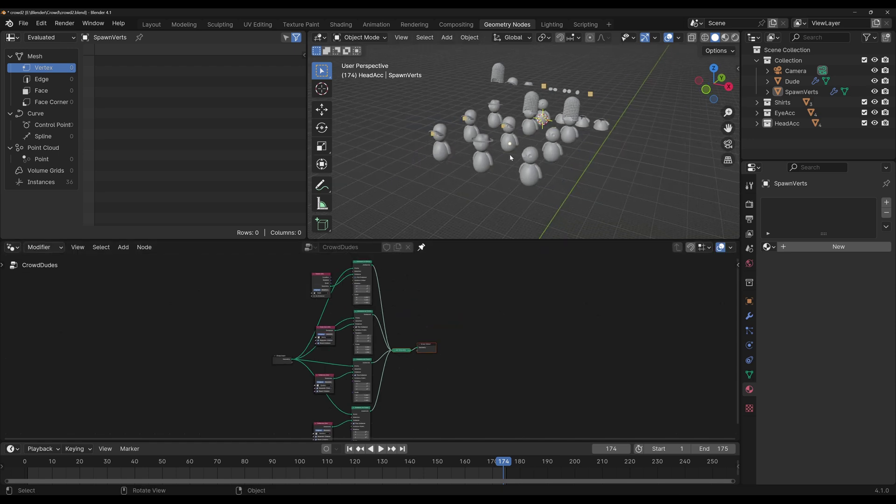
key(z)
click(545, 152)
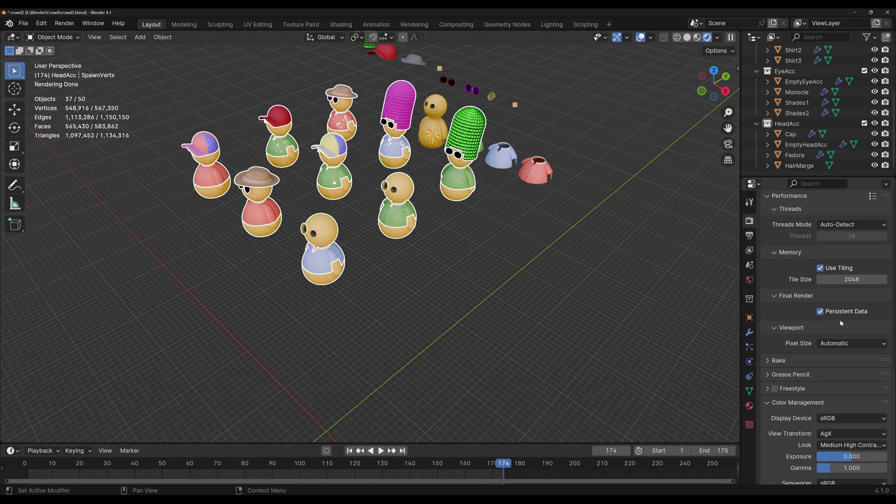
Turn off the CrowdDudes modifier's viewport display and open the SpawnVerts mesh for editing in top view
click(749, 332)
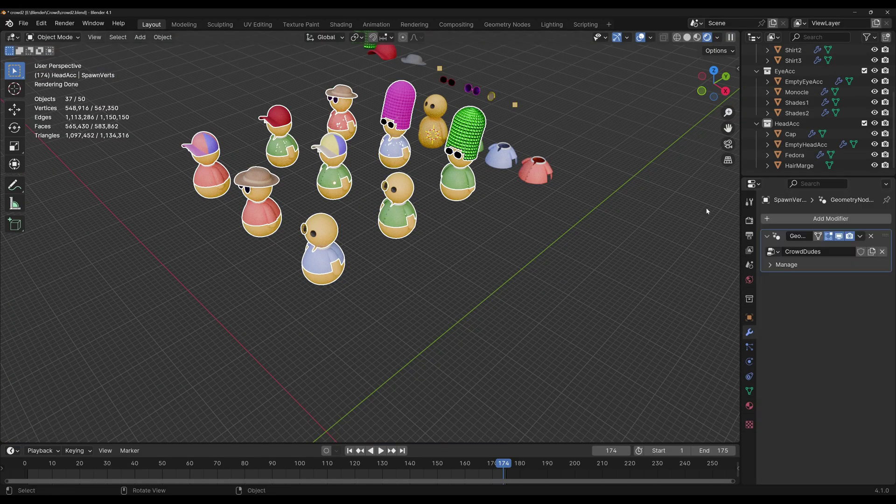
click(839, 237)
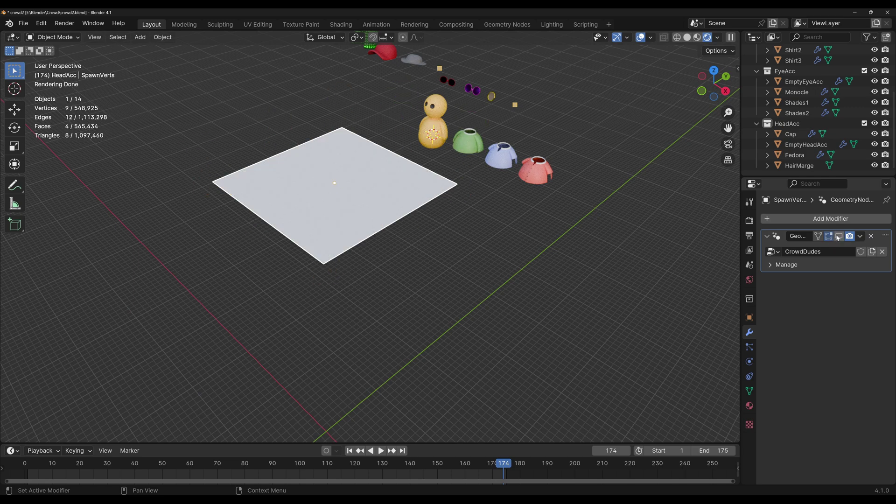
key(Tab)
key(KP_7)
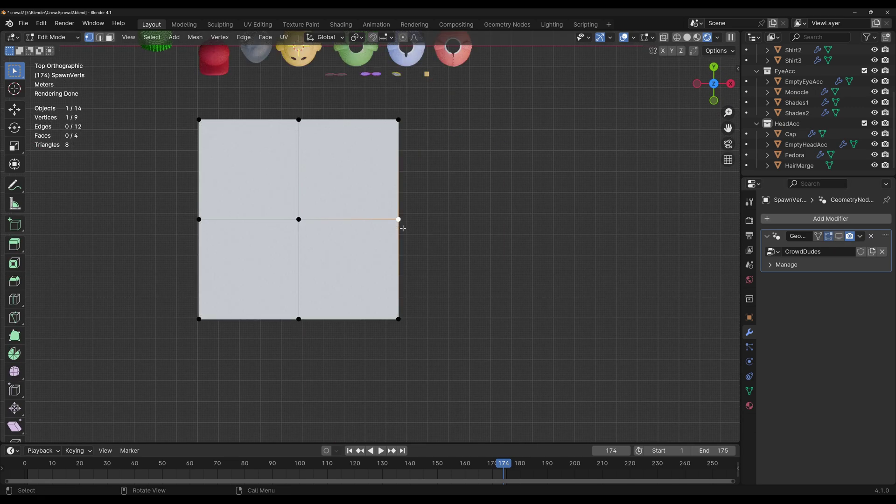
Extrude a zigzag chain of four new vertices outward from the middle vertex of the plane's right edge
key(e)
click(495, 187)
key(e)
click(574, 281)
key(e)
click(564, 177)
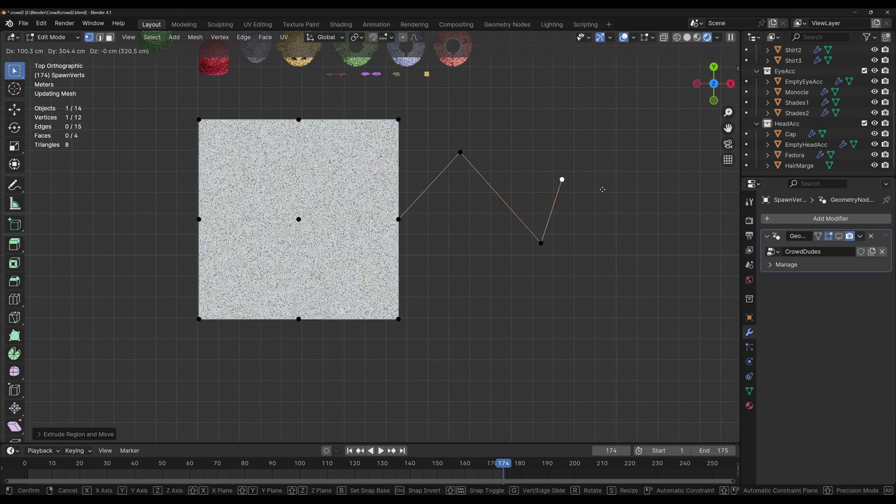
key(e)
click(553, 118)
Extrude one branch vertex from each of the four vertices in the new chain
click(460, 153)
key(e)
click(470, 276)
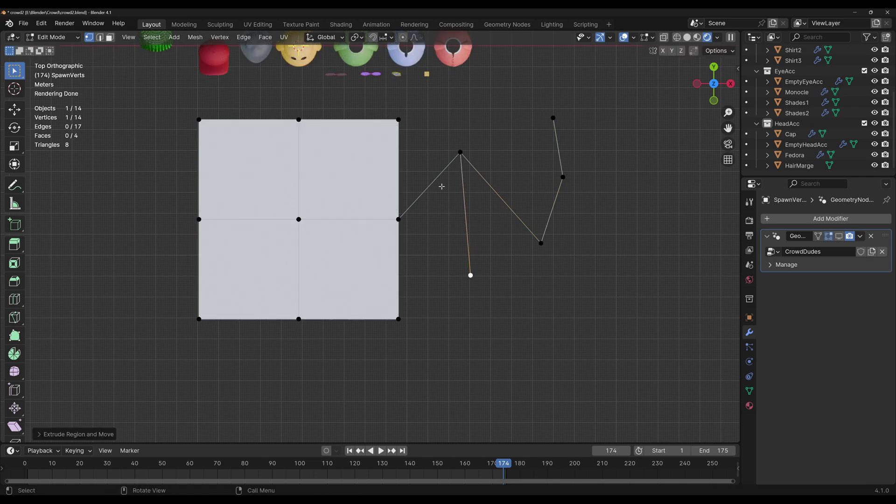
click(541, 242)
key(e)
click(629, 260)
click(563, 177)
key(e)
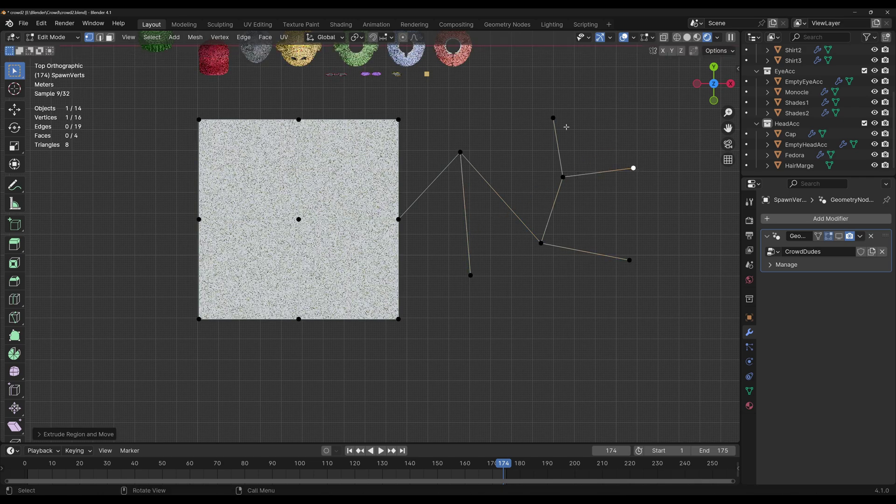
click(634, 168)
click(553, 118)
key(e)
click(634, 102)
Extrude one new vertex each from the plane's lower-right corner and the middle vertex of its lower edge
click(398, 320)
key(e)
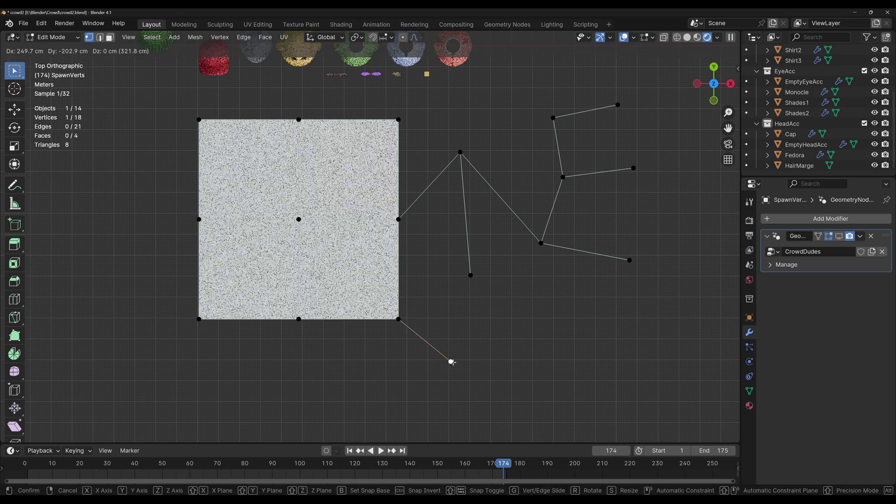
click(451, 361)
click(299, 323)
key(e)
click(334, 377)
Turn the CrowdDudes modifier's viewport display back on, return to Object Mode and deselect everything
shift+middle_drag(333, 377, 338, 383)
middle_drag(723, 327, 700, 240)
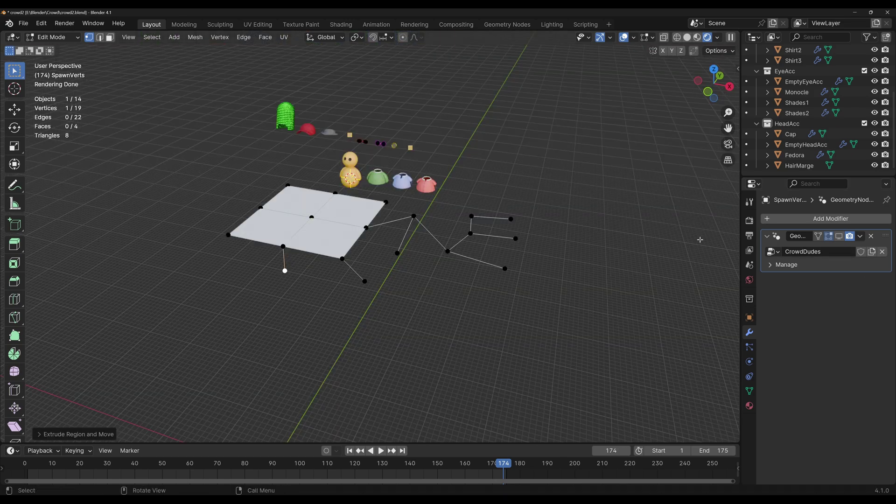
click(839, 236)
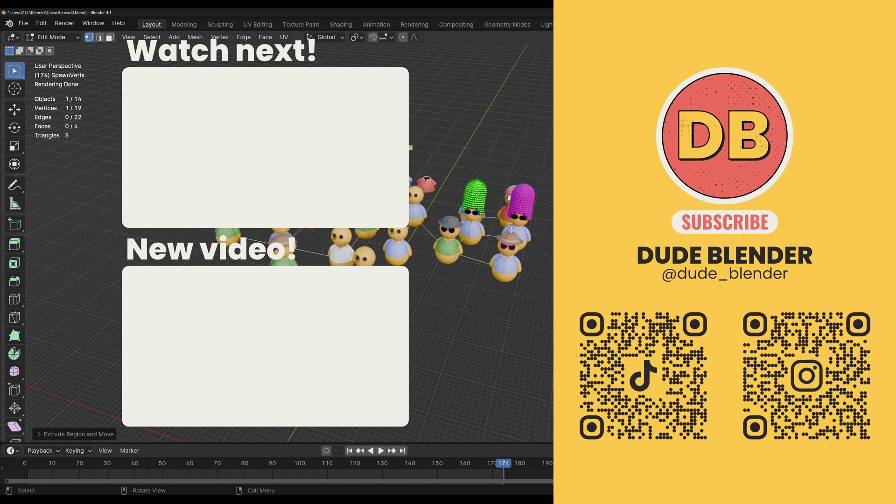
key(Tab)
key(alt+a)
middle_drag(511, 230, 512, 212)
scroll(512, 214, up, 2)
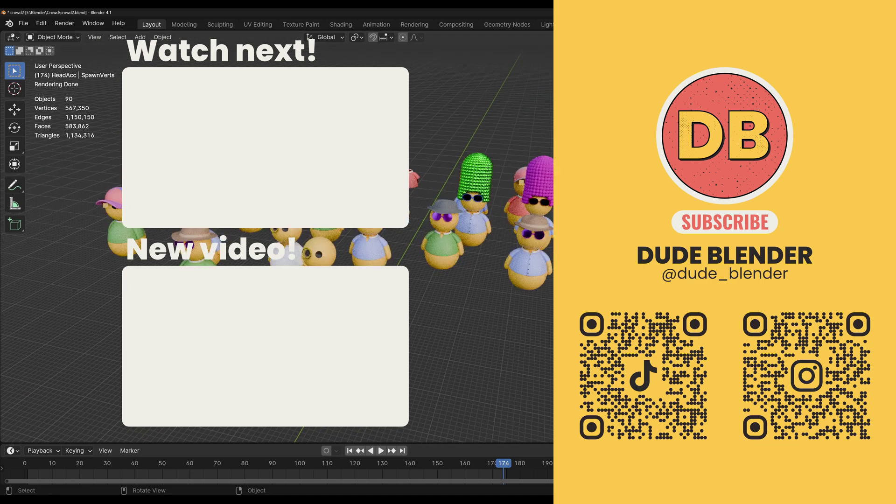